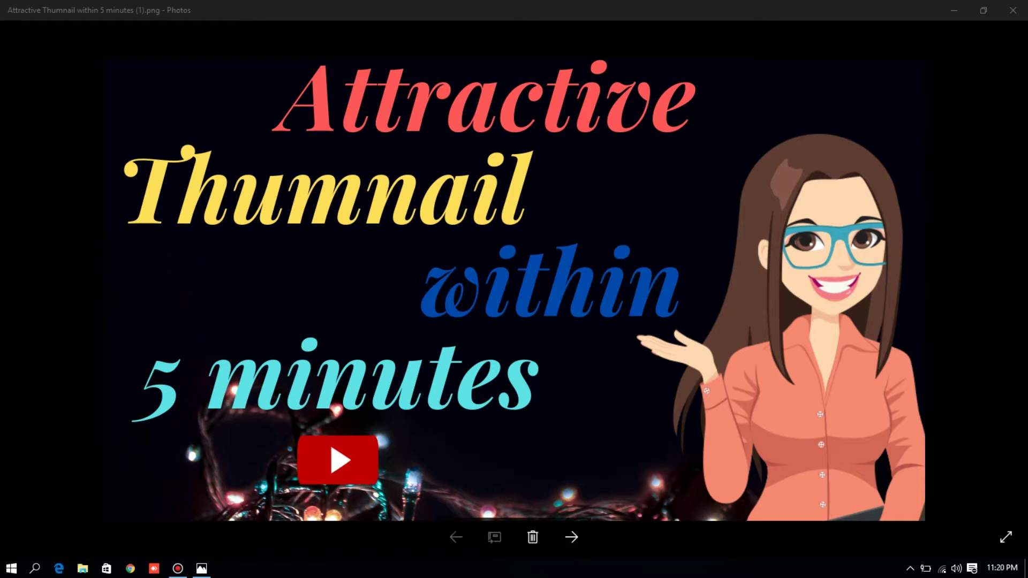
Step: Switch to Chrome and open the canva.com website
click(130, 568)
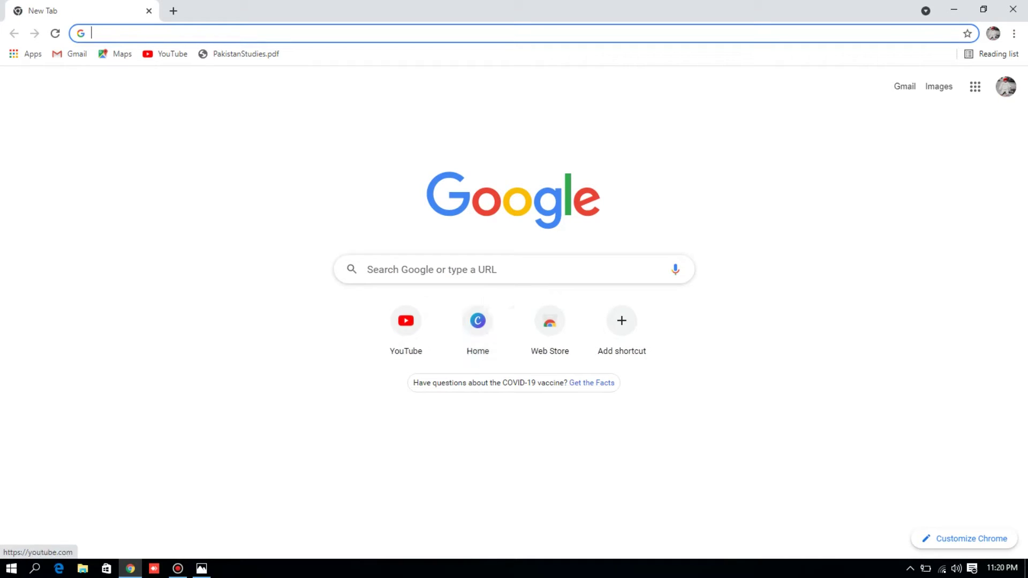
click(98, 32)
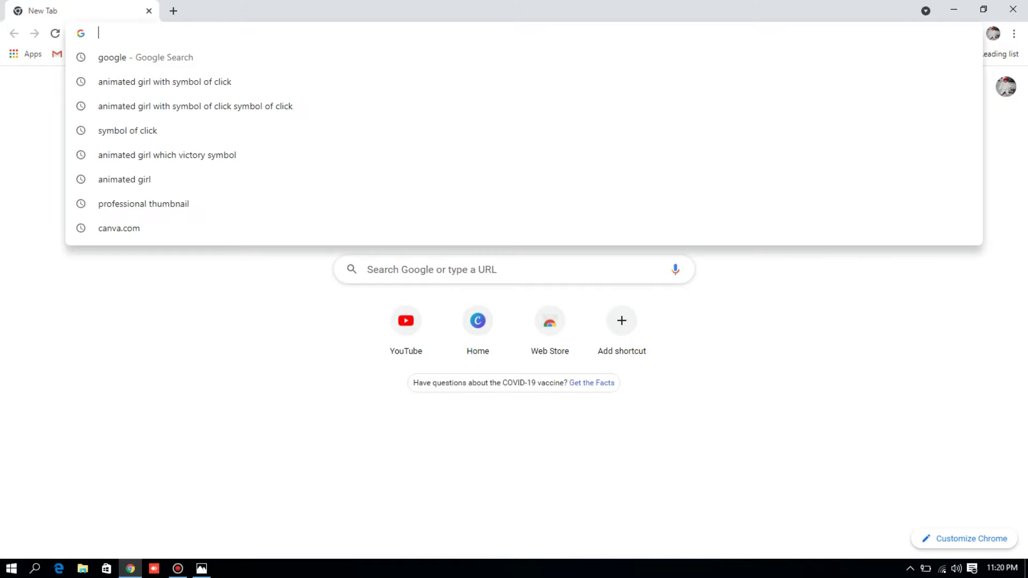
text(can)
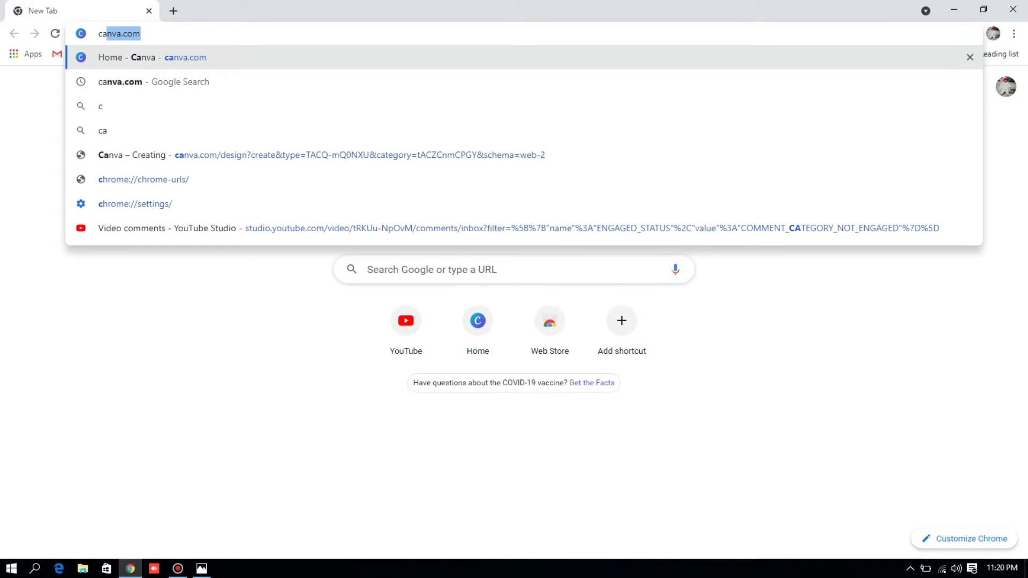
text(va)
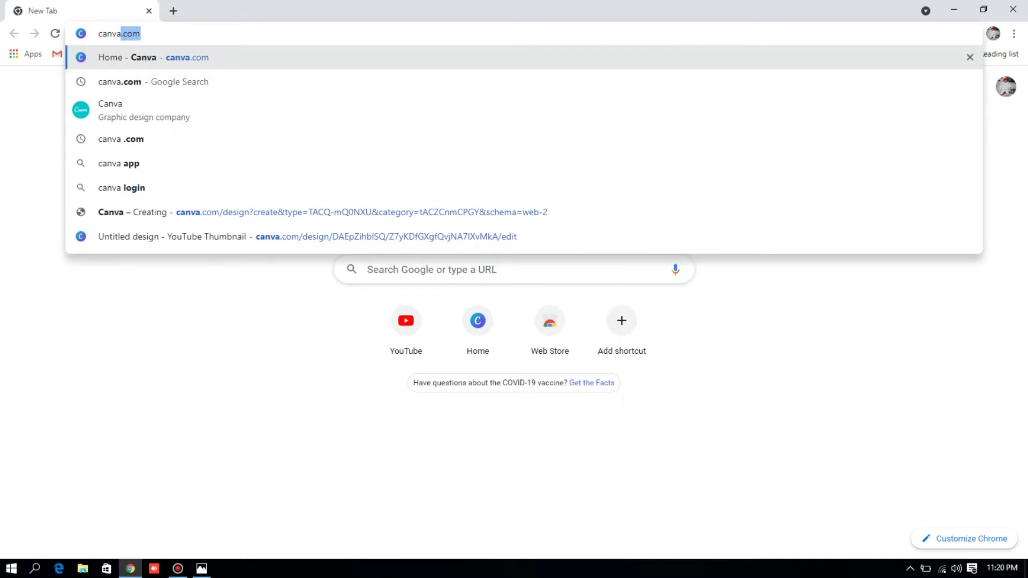
key(Return)
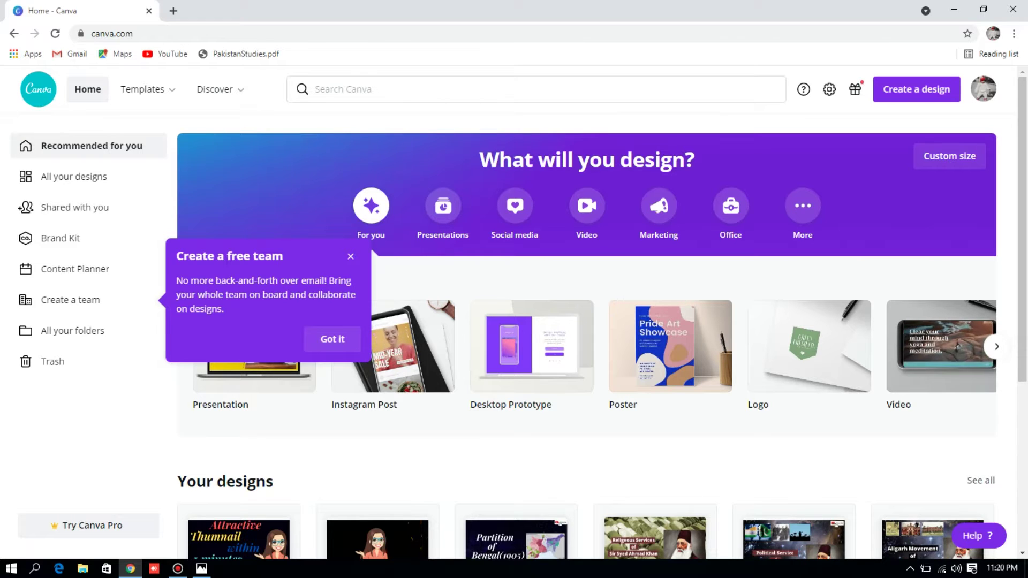
Step: Search the design types for "thumn" and create a blank YouTube Thumbnail design
click(916, 89)
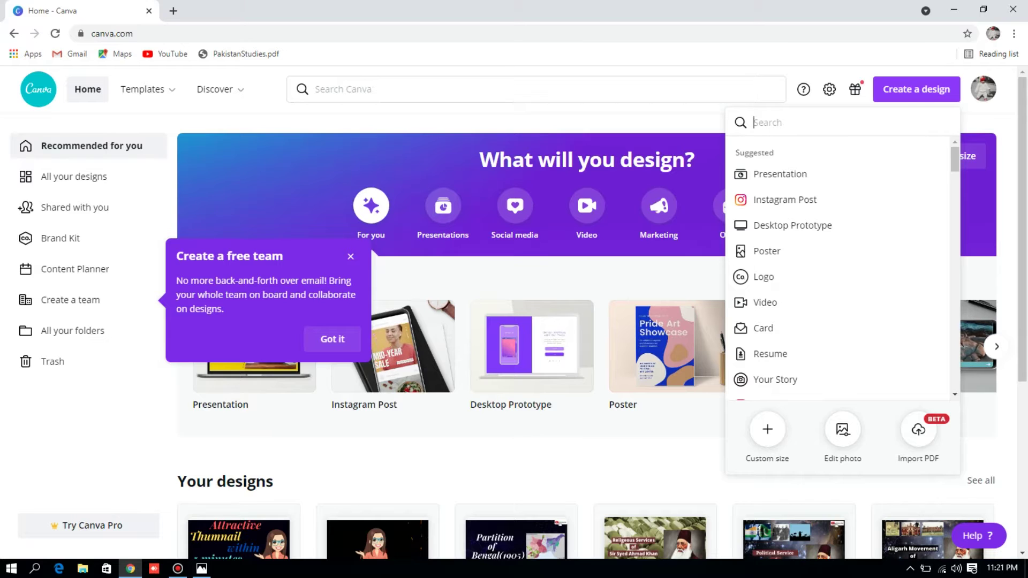
text(thum)
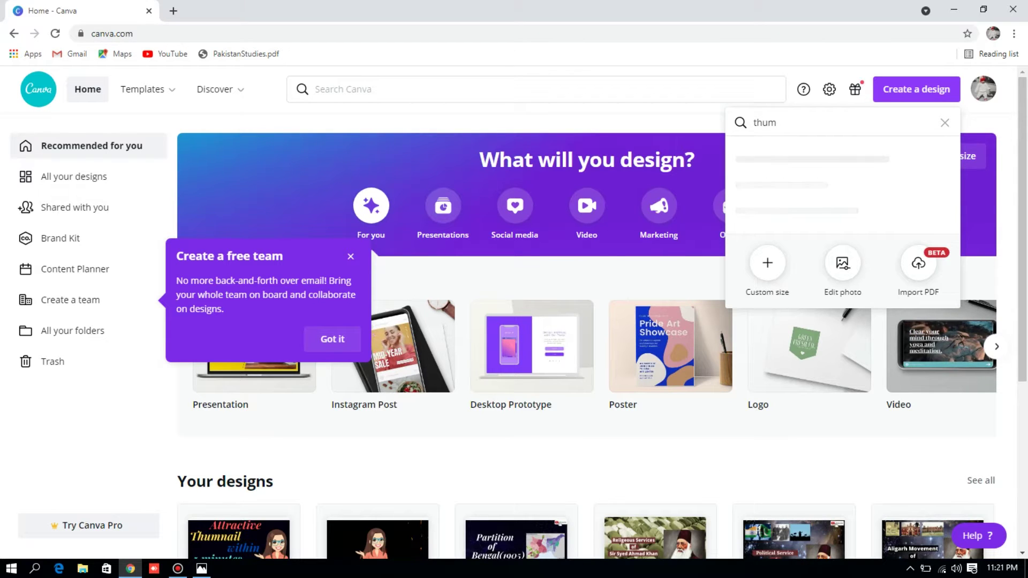
text(n)
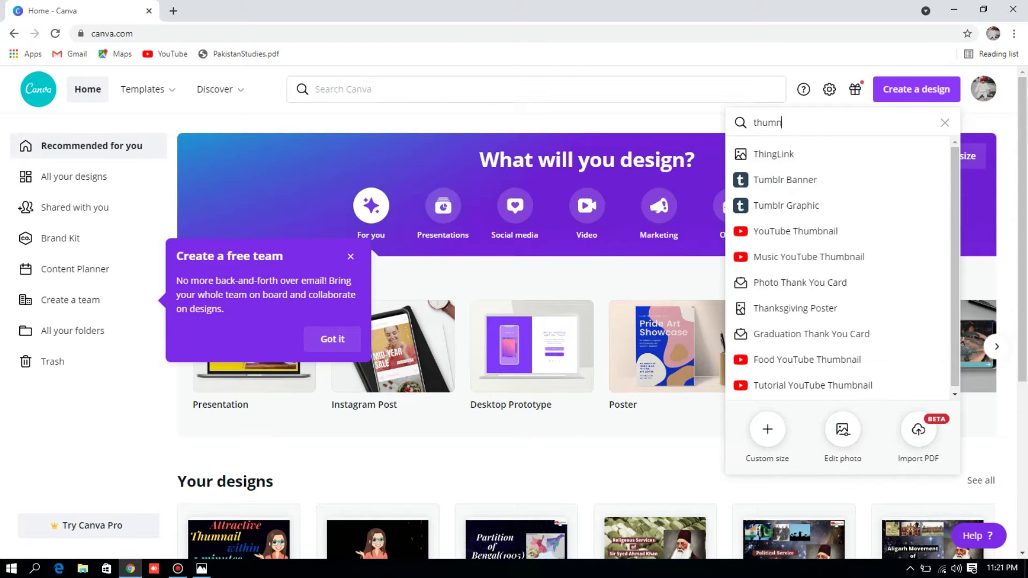
click(795, 231)
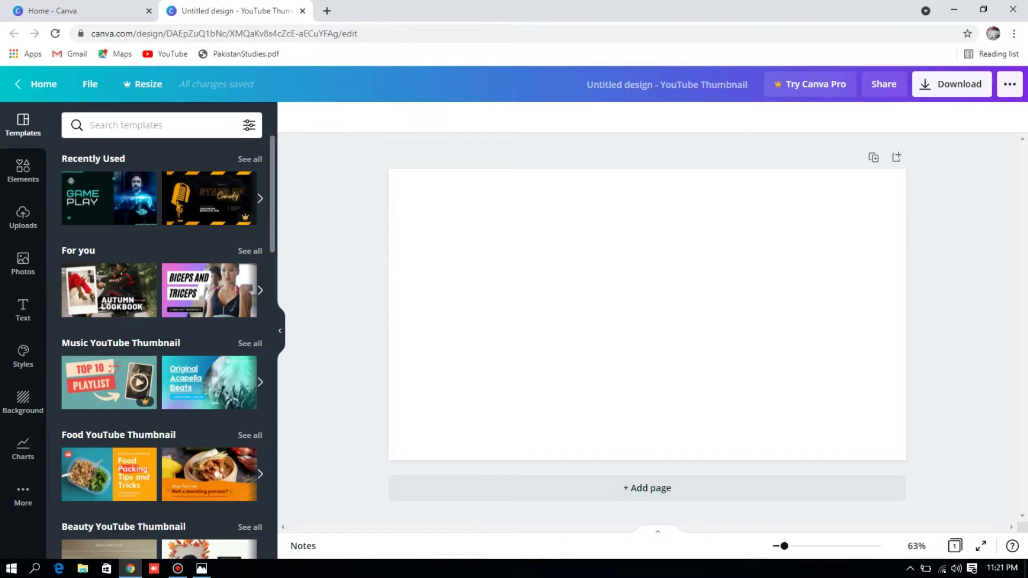
Step: Look through the YouTube thumbnail templates, the available elements and the uploaded images
scroll(161, 348, down, 5)
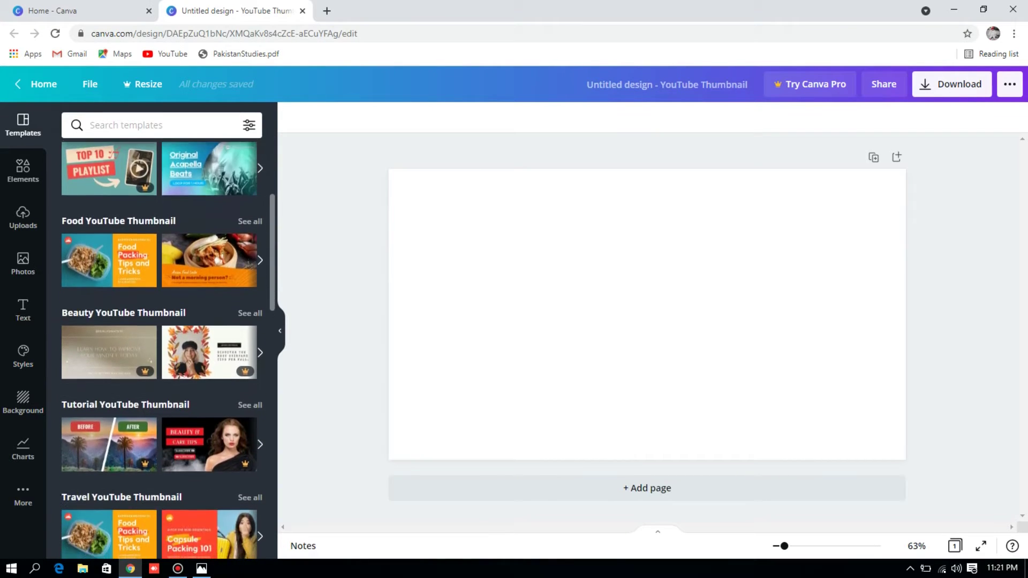
scroll(161, 348, down, 2)
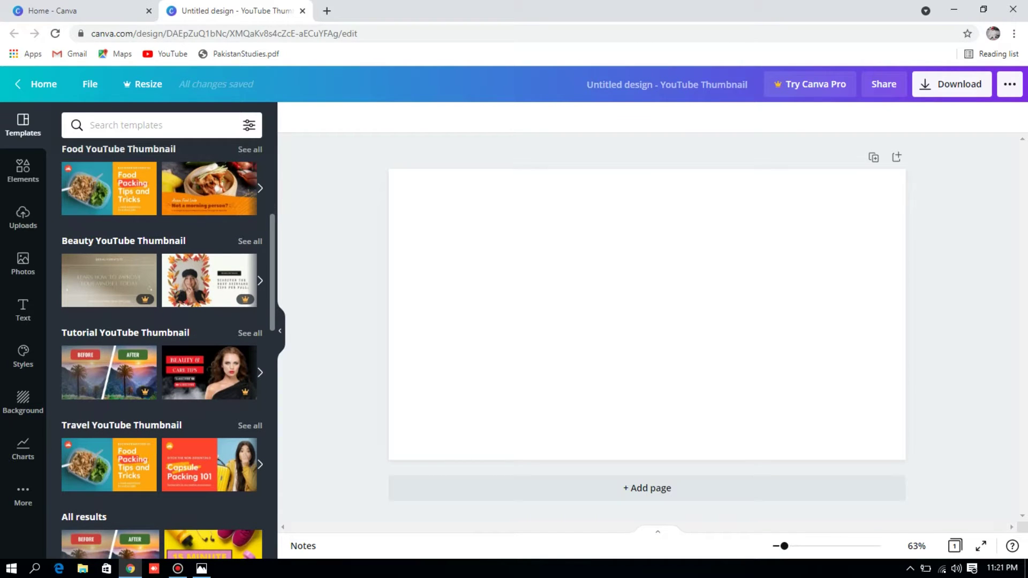
scroll(161, 348, down, 4)
scroll(160, 348, down, 5)
scroll(161, 348, up, 5)
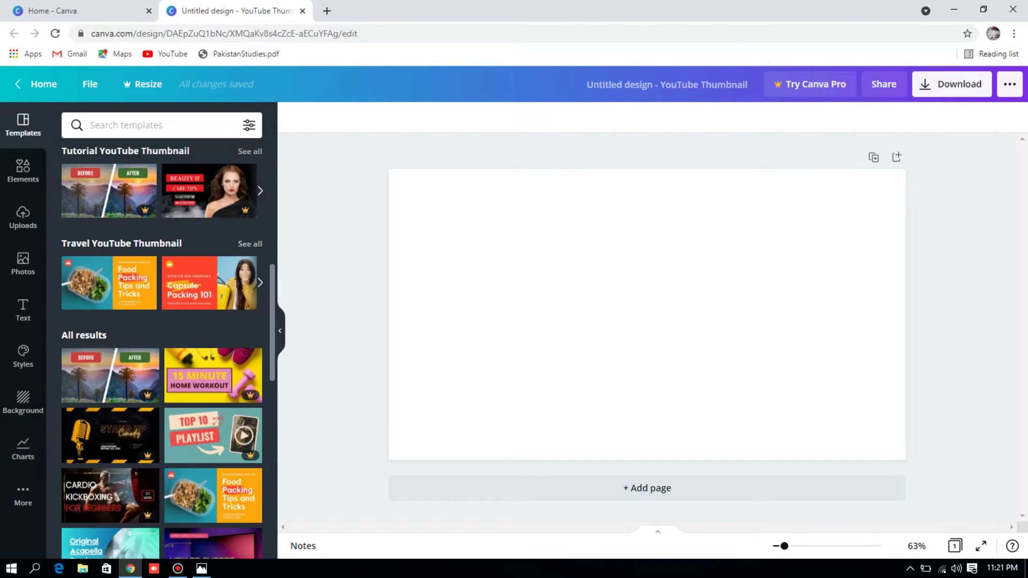
click(23, 170)
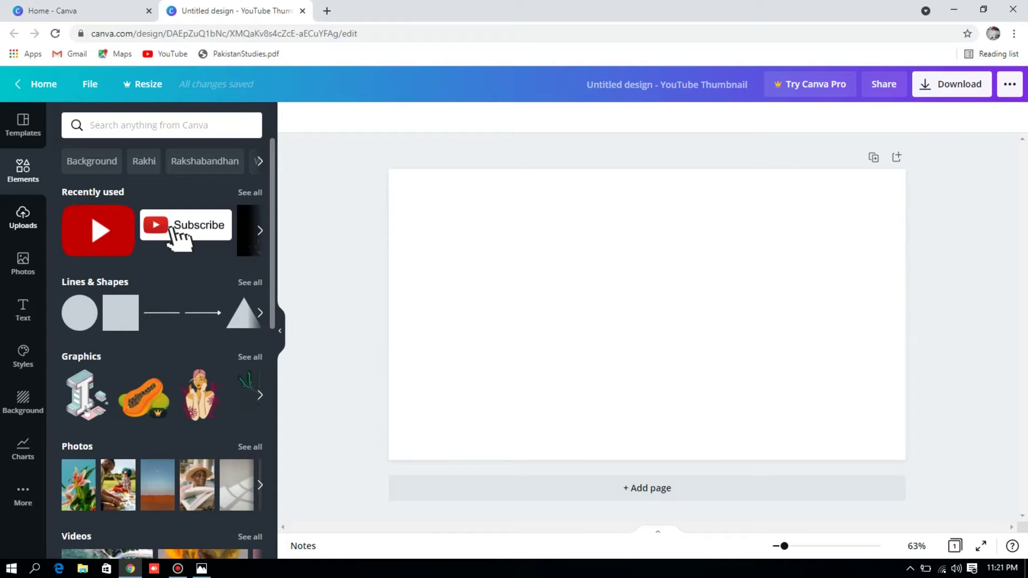
click(23, 217)
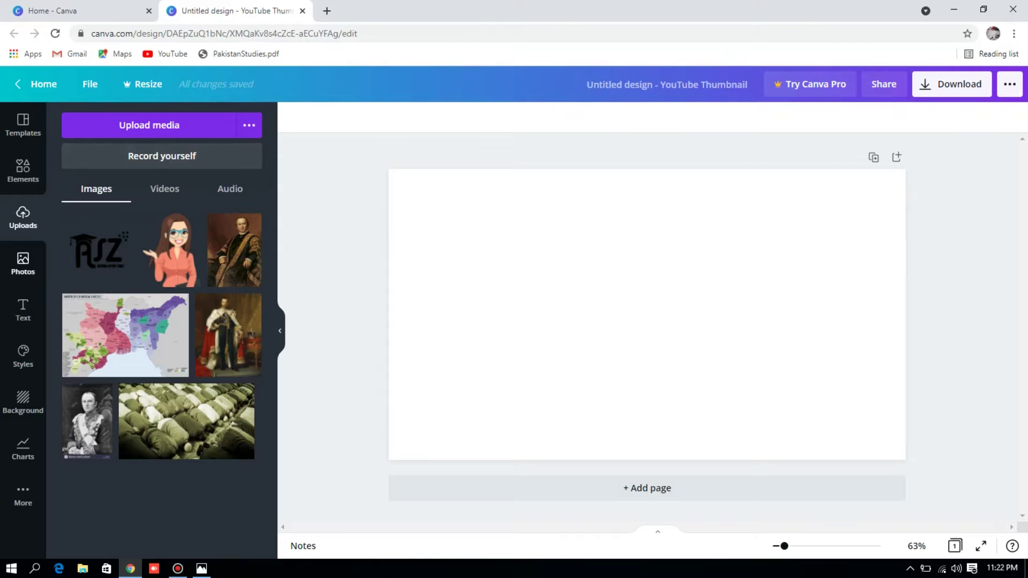
Step: Search the photo library for "youtube"
click(23, 263)
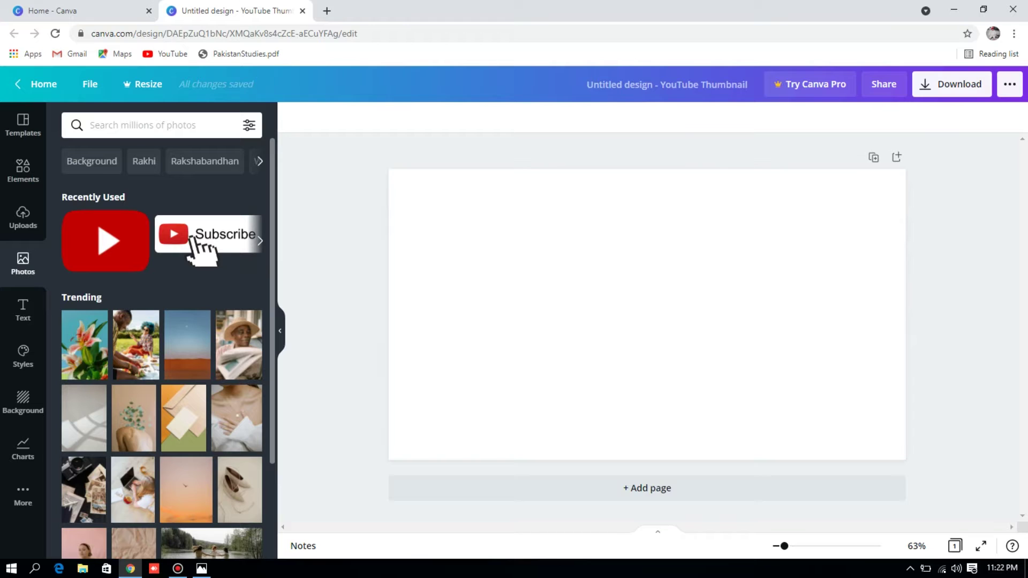
click(90, 125)
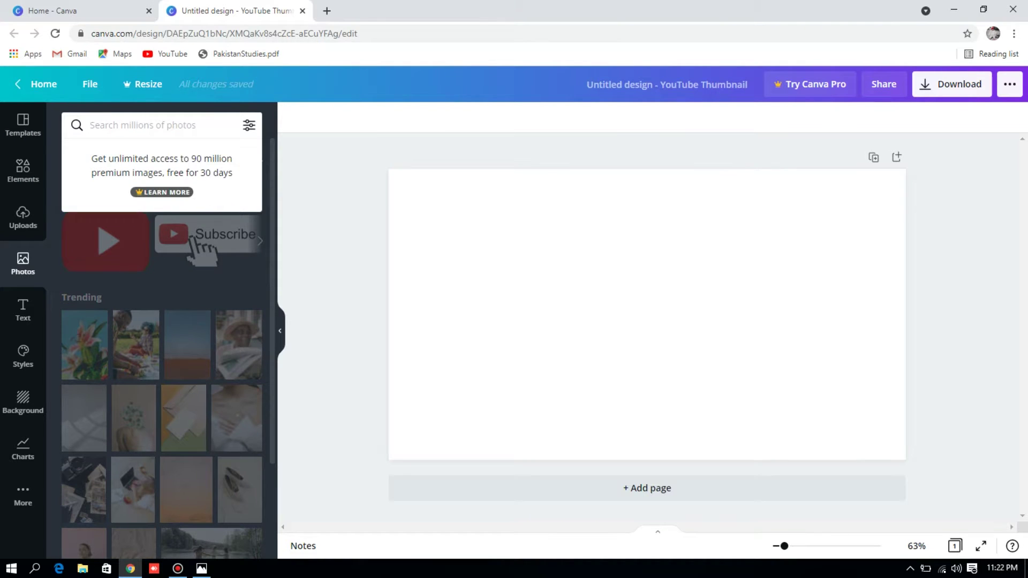
text(t)
key(BackSpace)
text(yout)
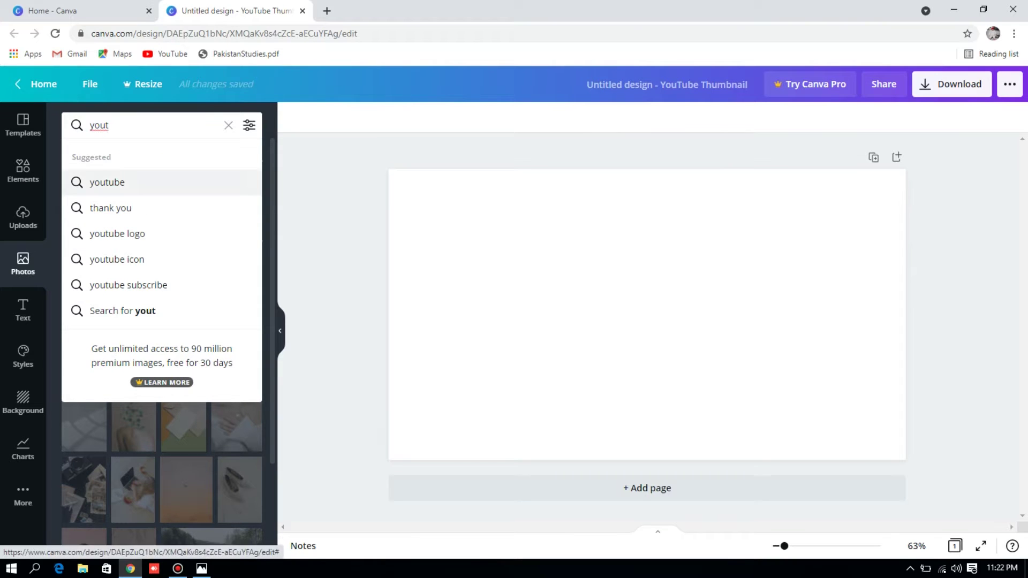
click(107, 182)
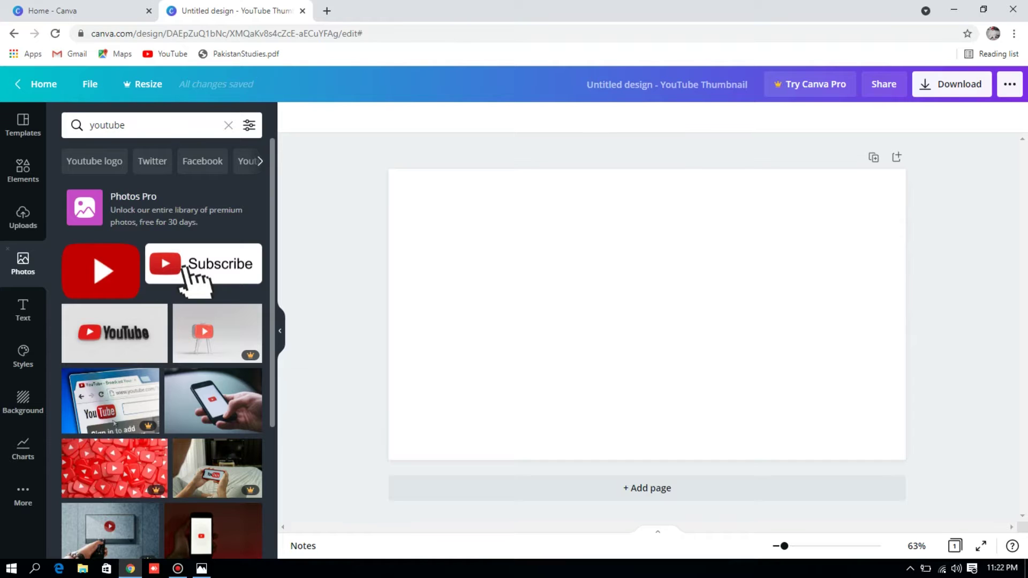
Step: Look over the text presets, style palettes, backgrounds, chart types and additional apps available for the design
click(22, 310)
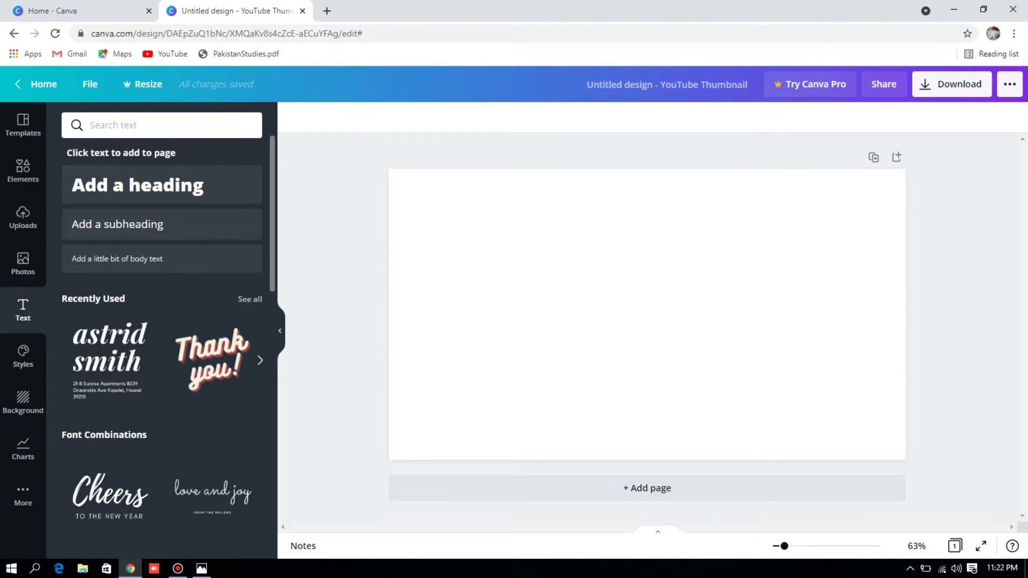
scroll(160, 348, down, 8)
scroll(161, 348, up, 8)
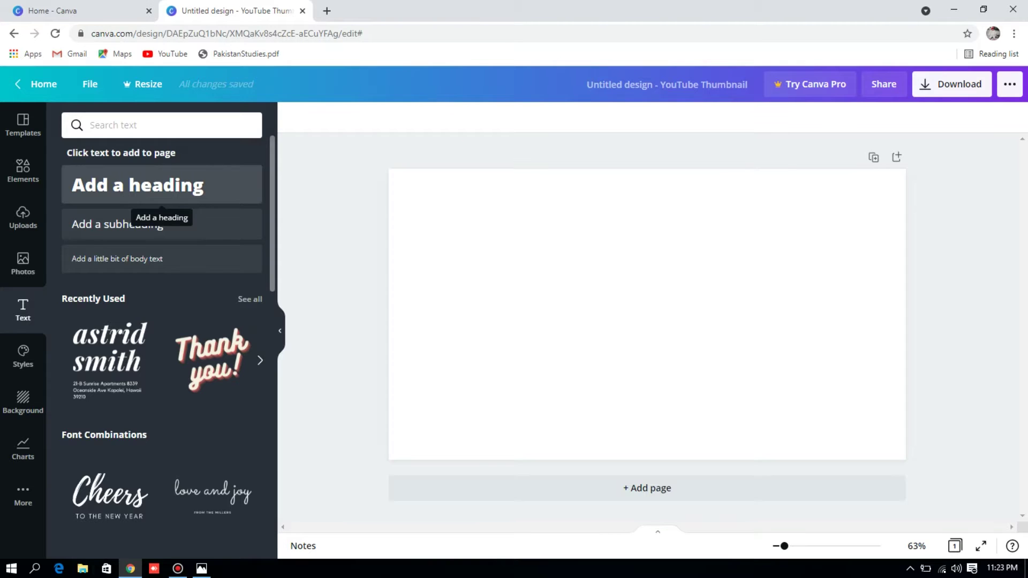
click(23, 356)
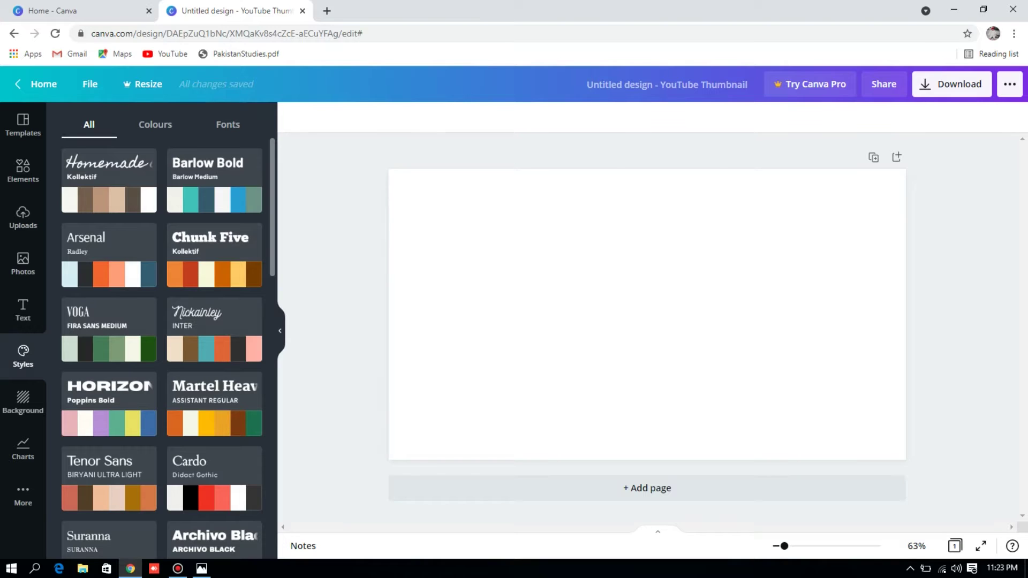
click(23, 401)
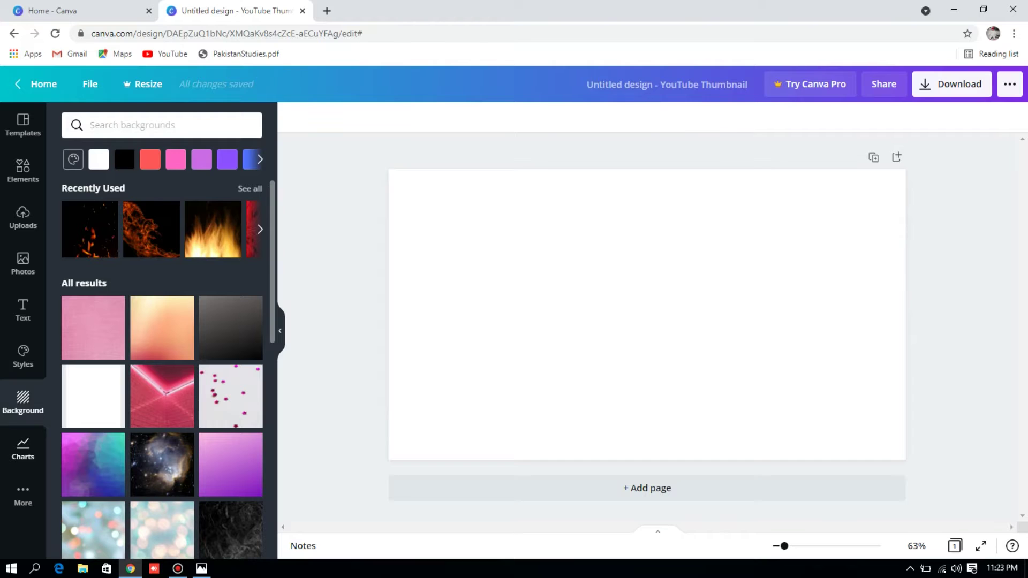
click(23, 449)
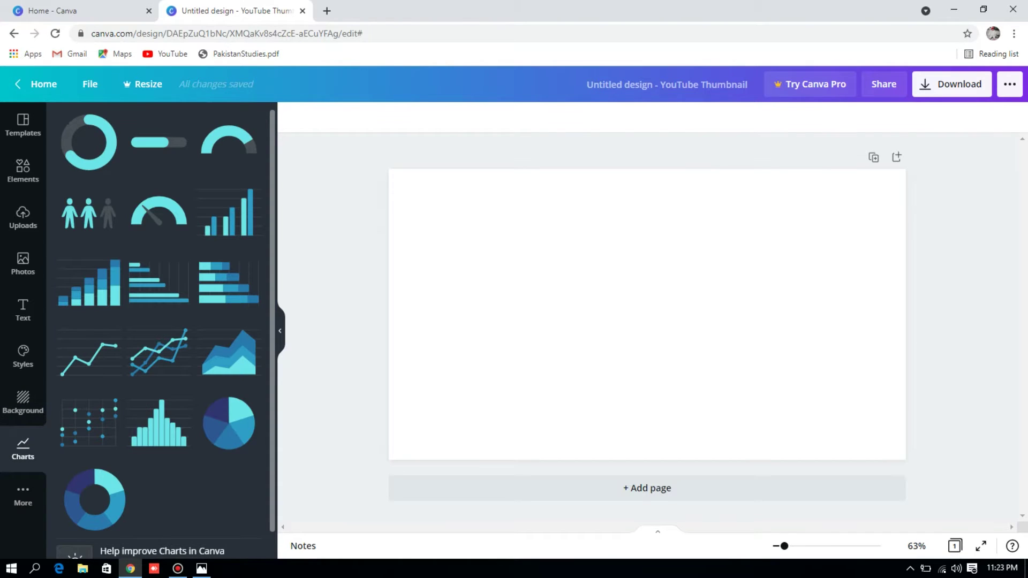
click(23, 496)
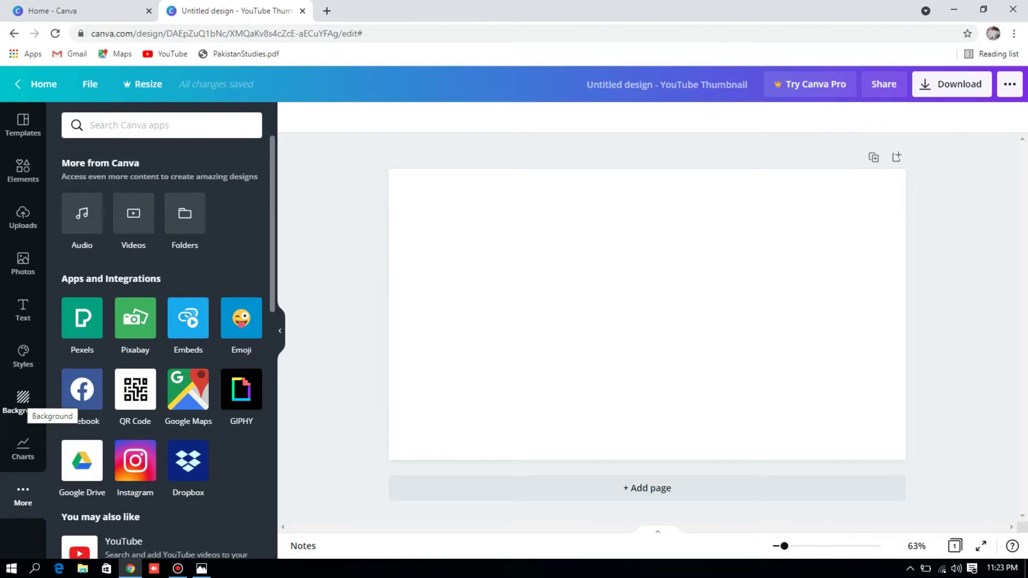
Step: Apply the free dark background with coloured string lights to the thumbnail page
click(23, 402)
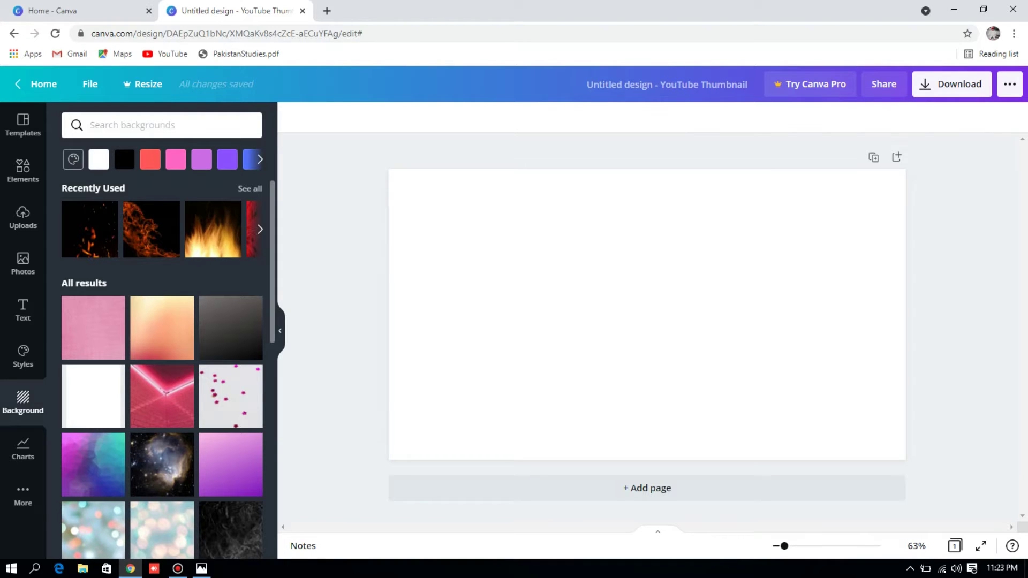
scroll(160, 369, down, 2)
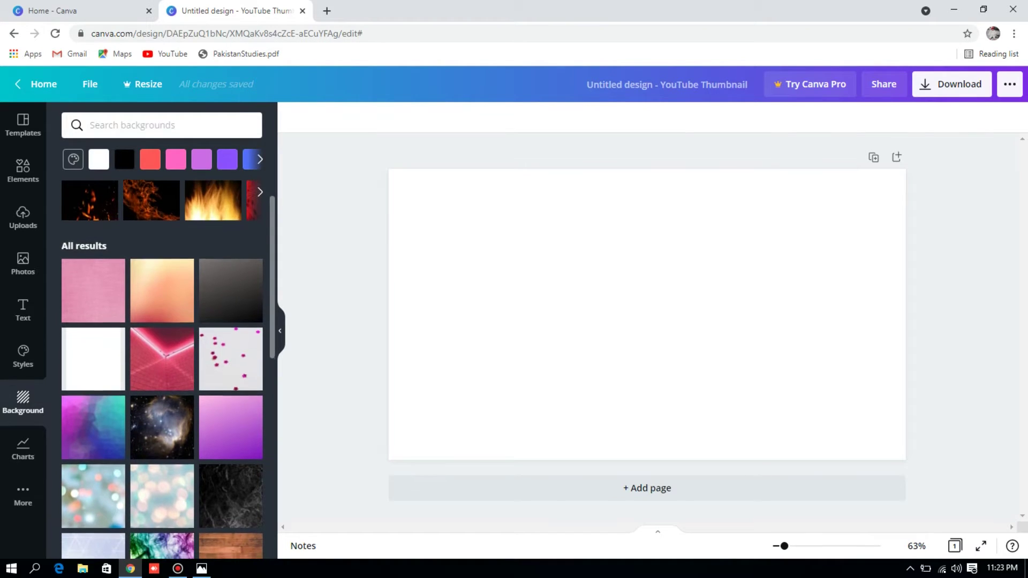
scroll(160, 369, down, 8)
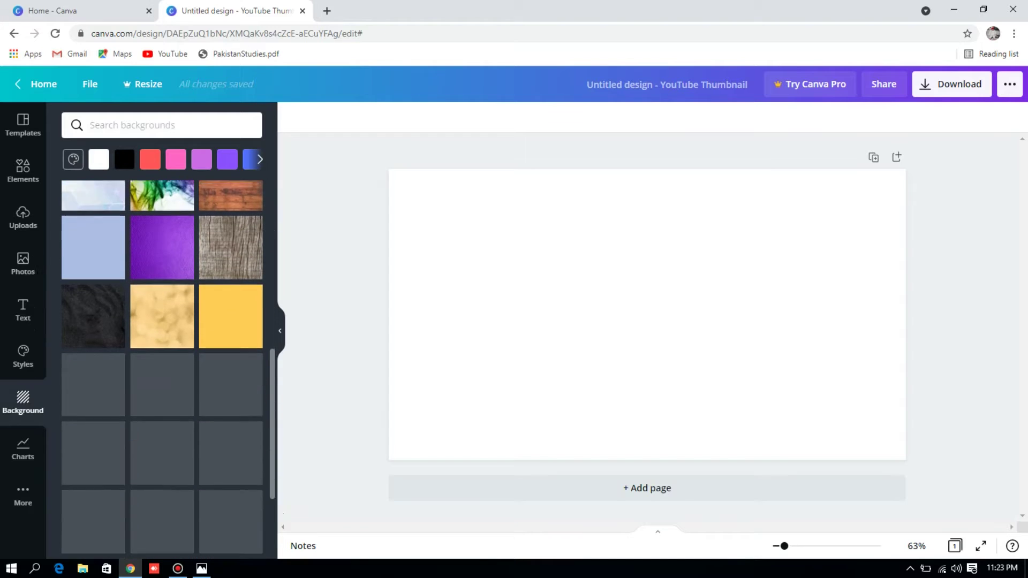
scroll(161, 370, down, 4)
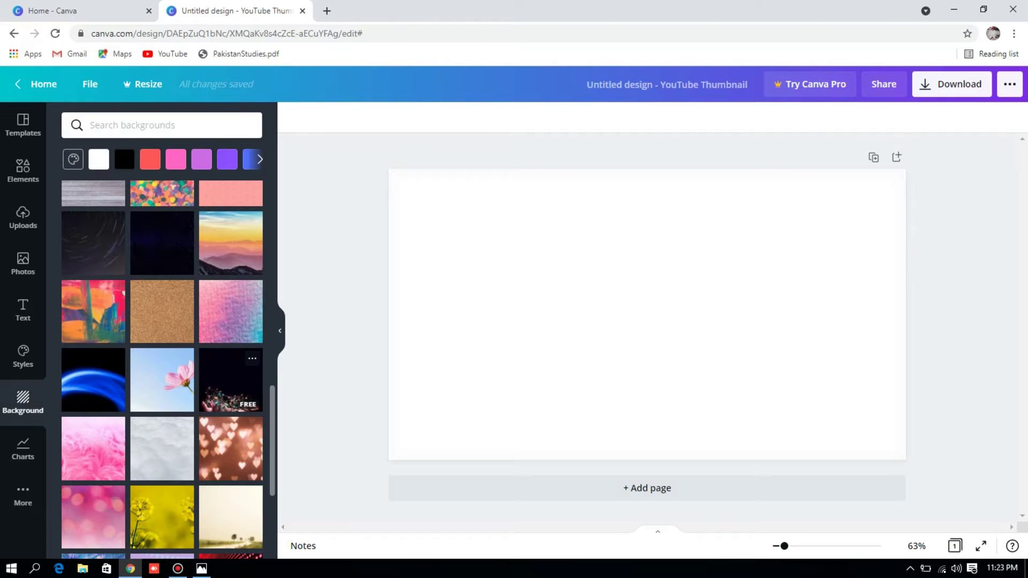
click(230, 377)
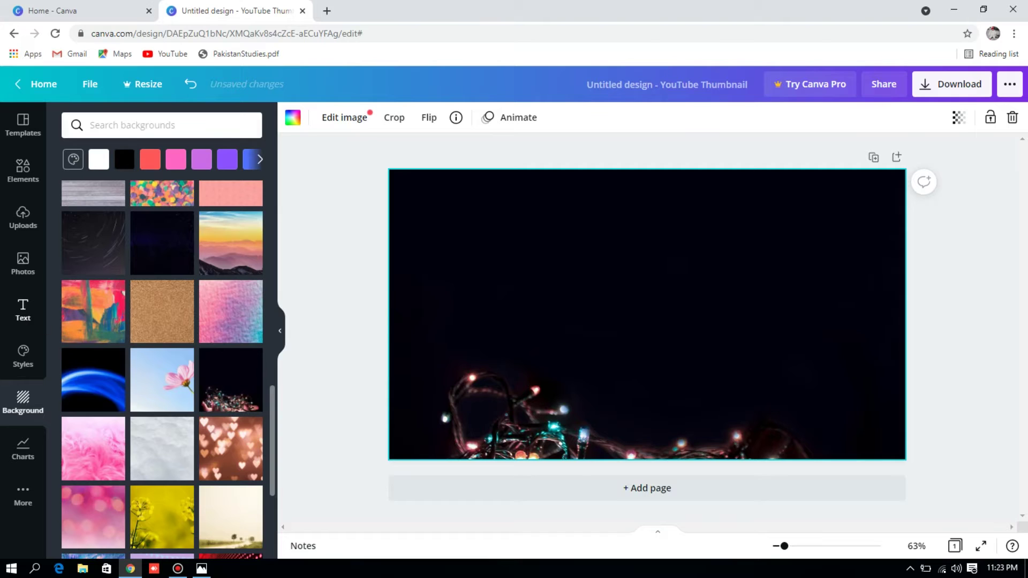
Step: Add the recently used italic serif font combination with the name and address placeholders, and clear both of its texts
click(23, 309)
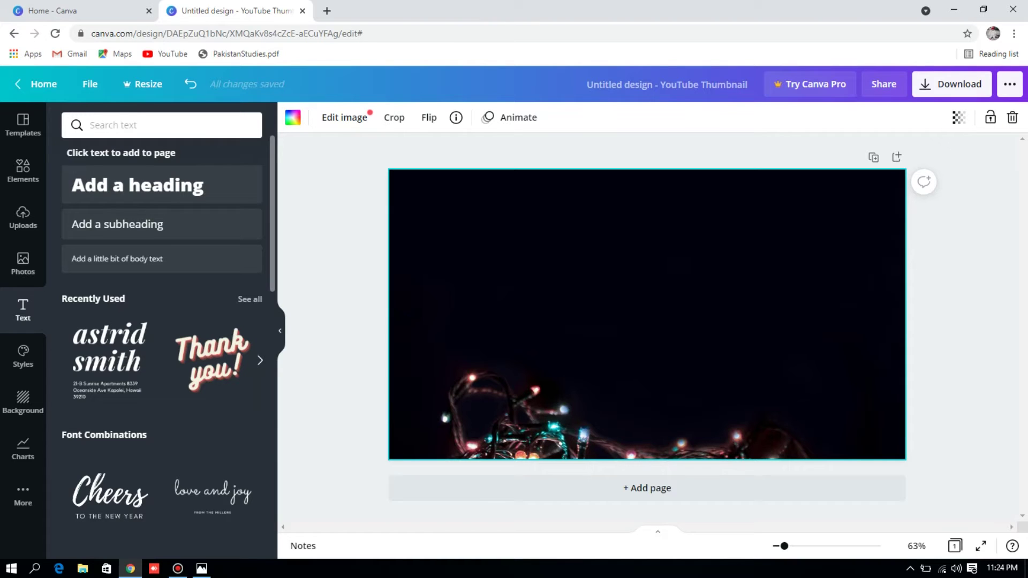
mouse_move(144, 327)
click(143, 327)
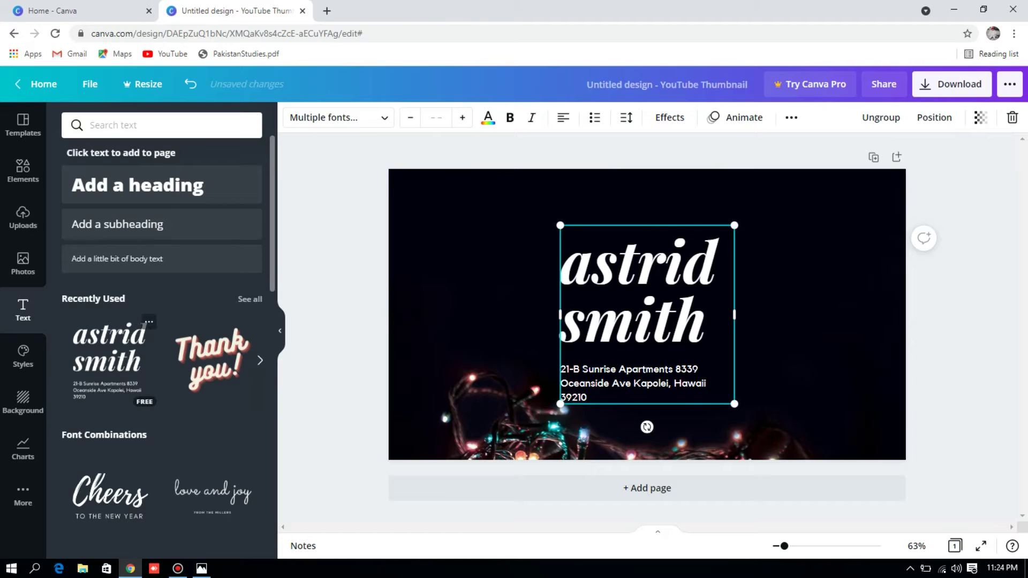
double_click(643, 289)
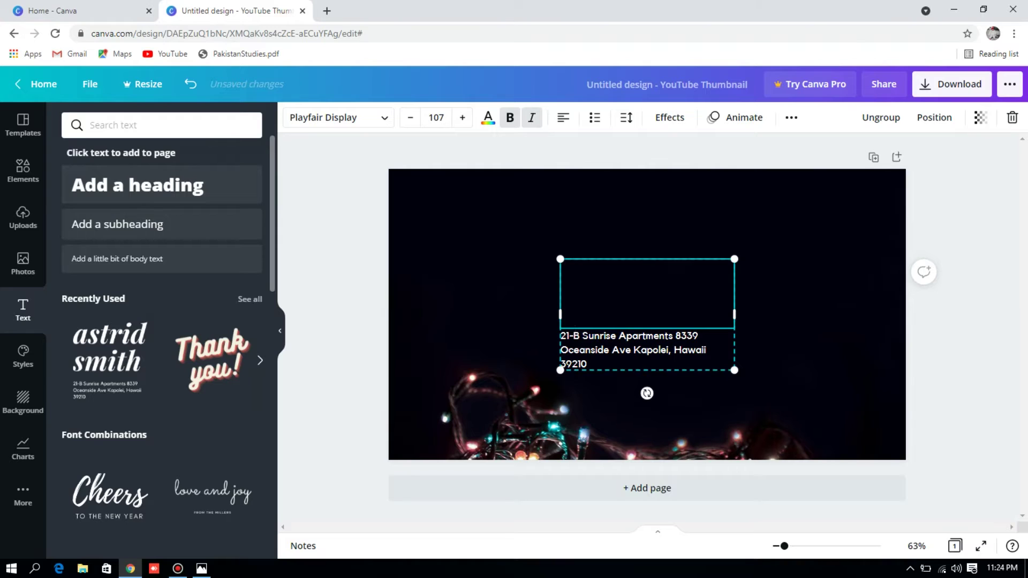
double_click(643, 350)
key(BackSpace)
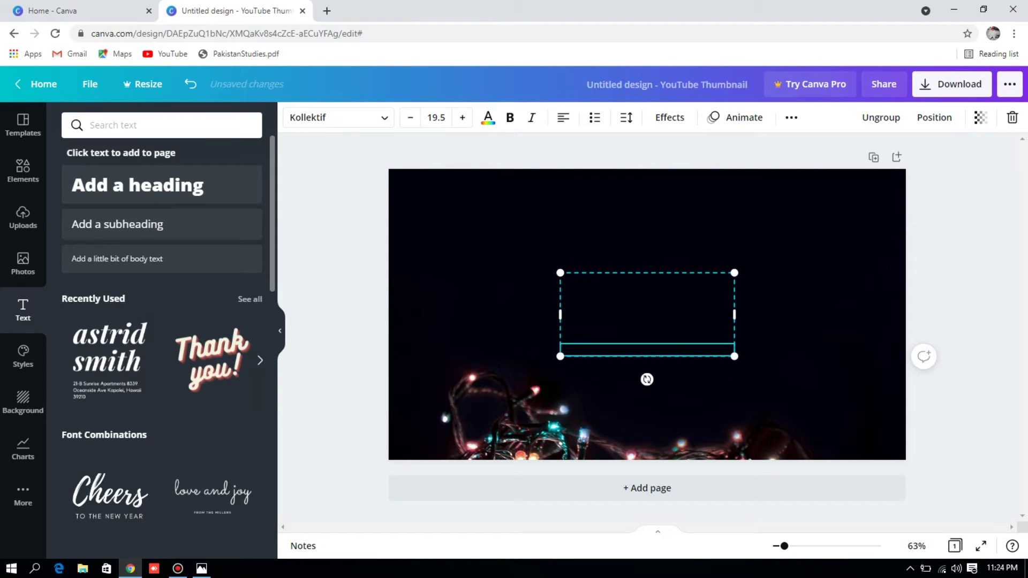
Step: Enter the words "Attractive Thumnail" in the emptied main text of the serif combination
click(646, 307)
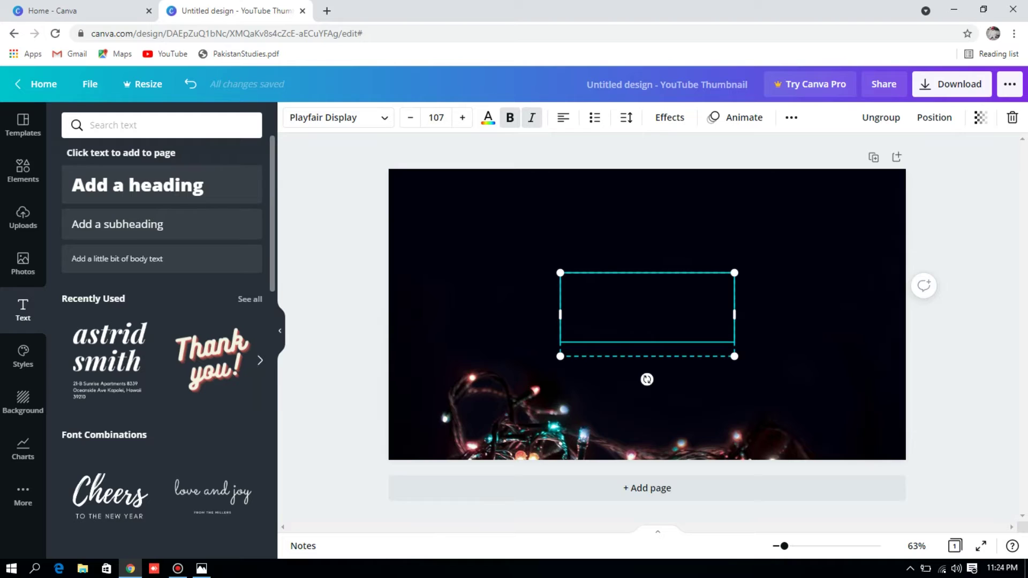
text(Att)
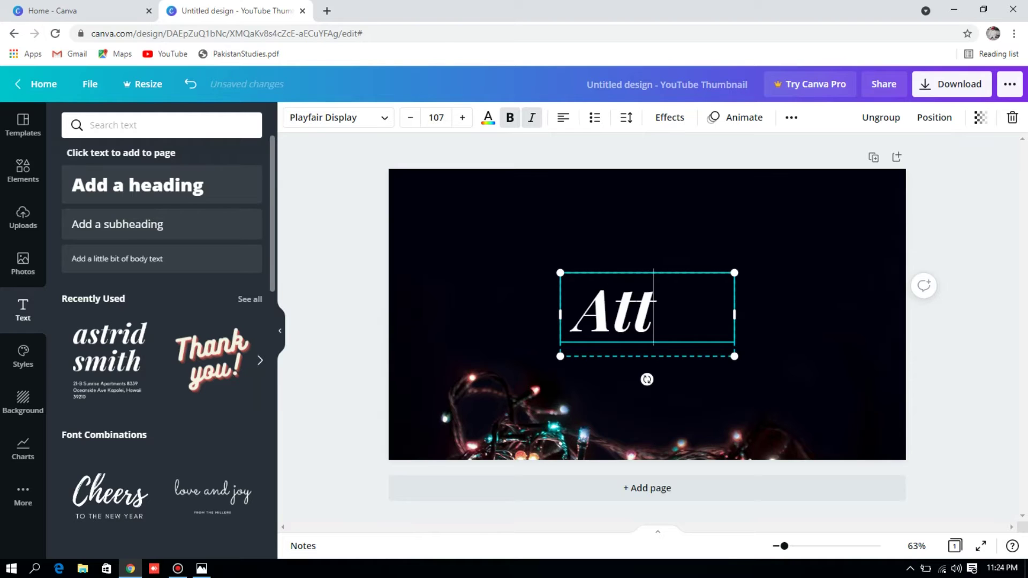
text(ract)
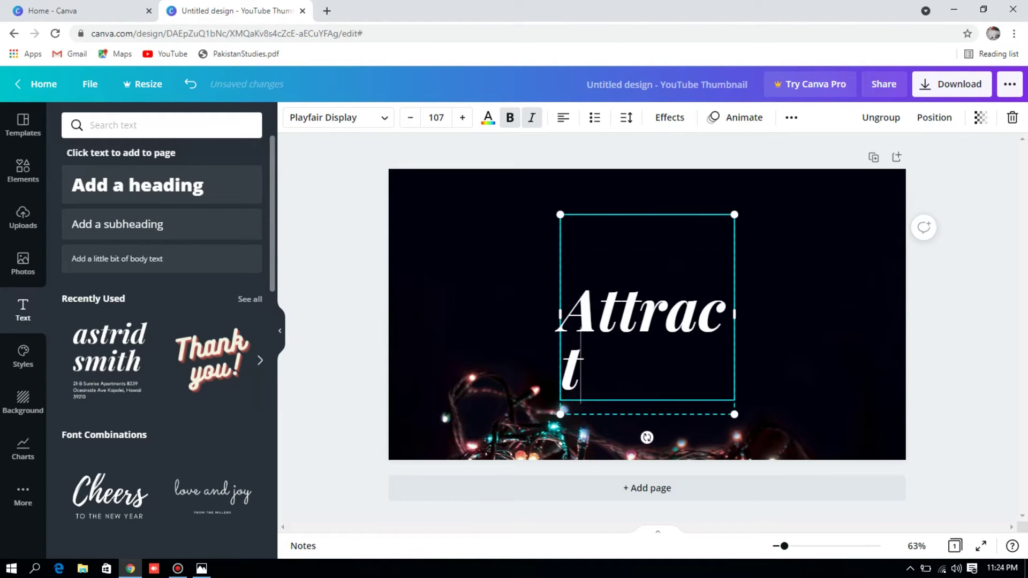
text(ive)
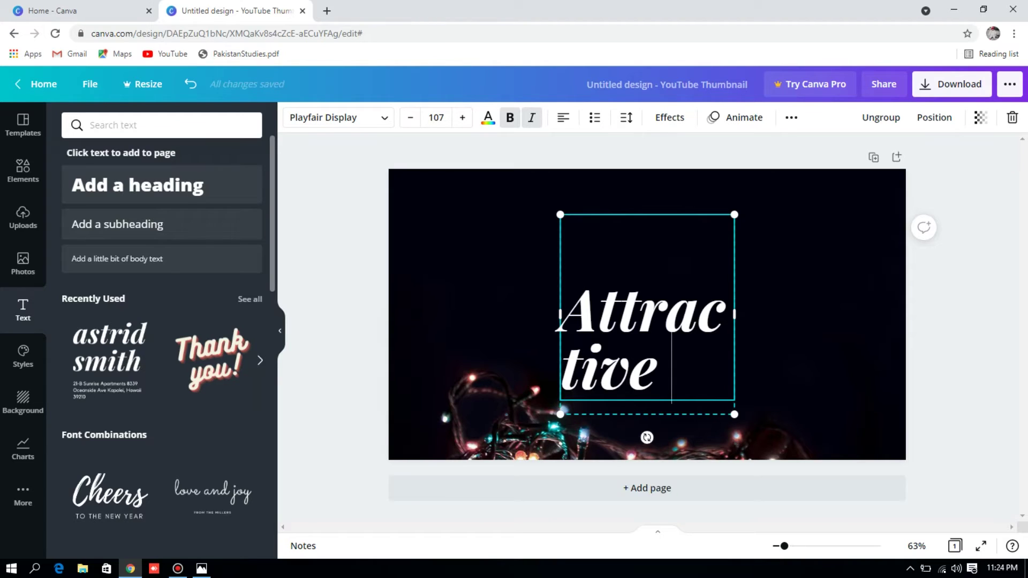
text( Thun)
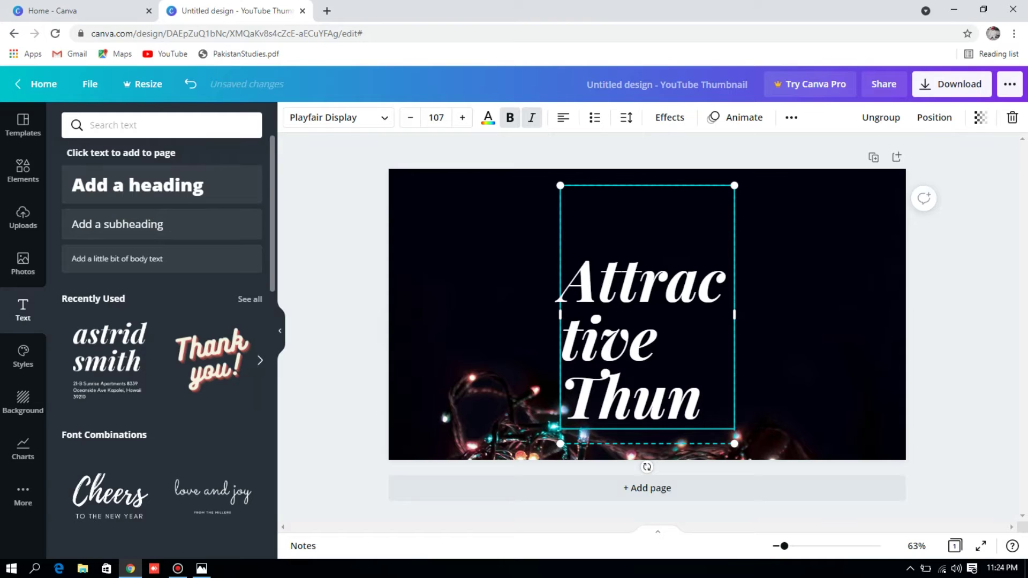
key(BackSpace)
text(m)
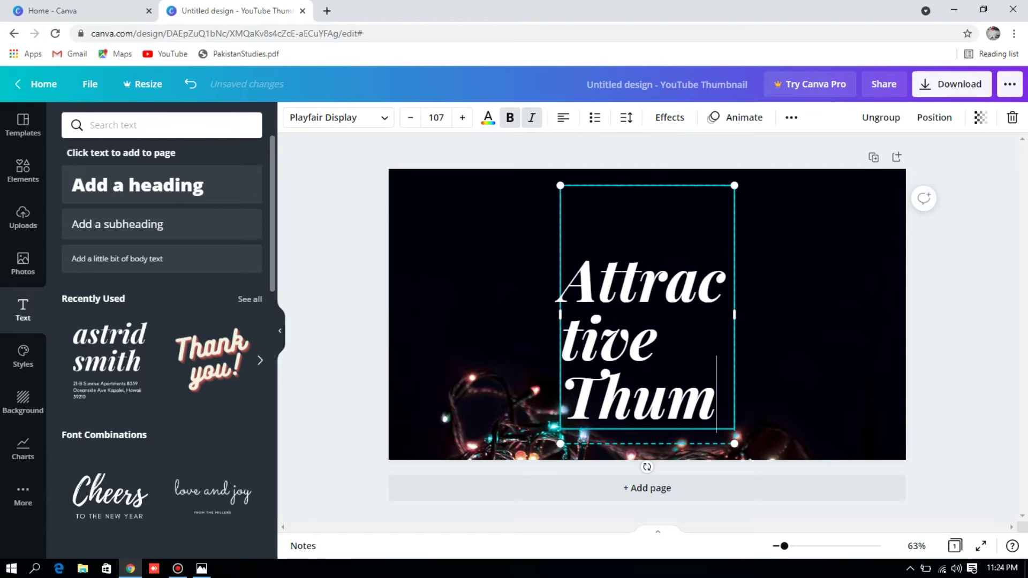
text(nail)
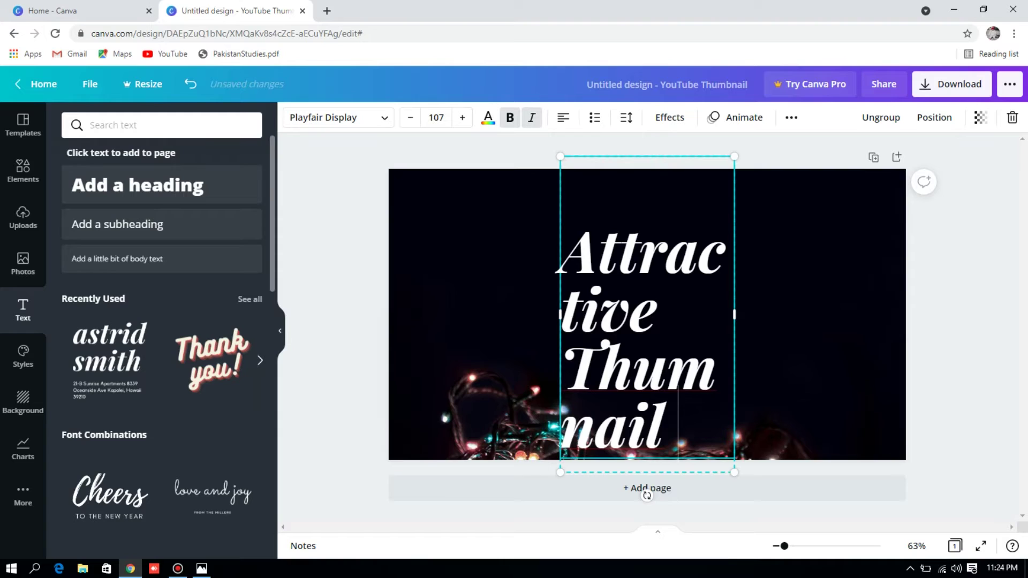
Step: Continue the heading text with "withun 5 mintues"
text( whin)
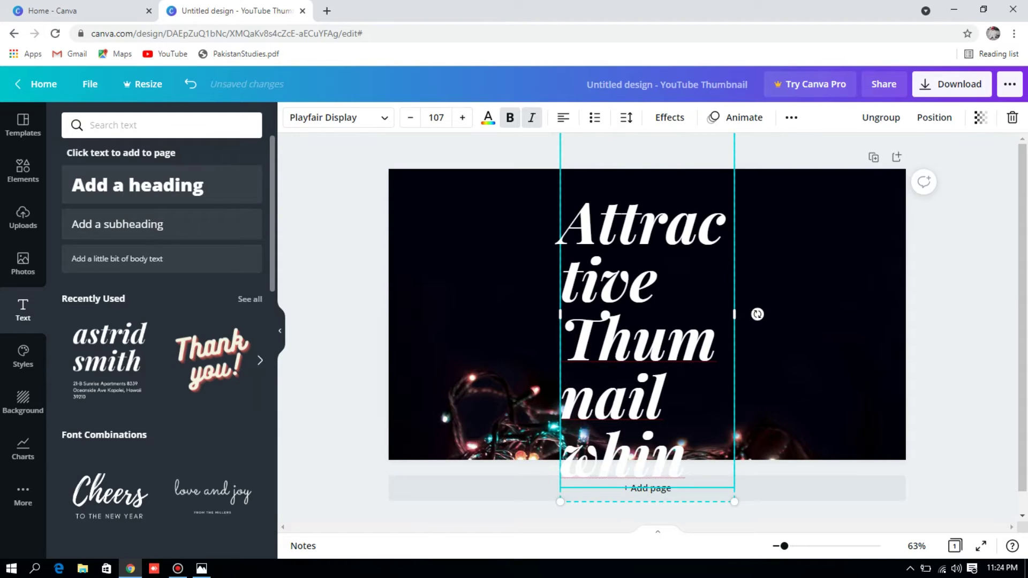
key(BackSpace)
key(BackSpace)
key(BackSpace)
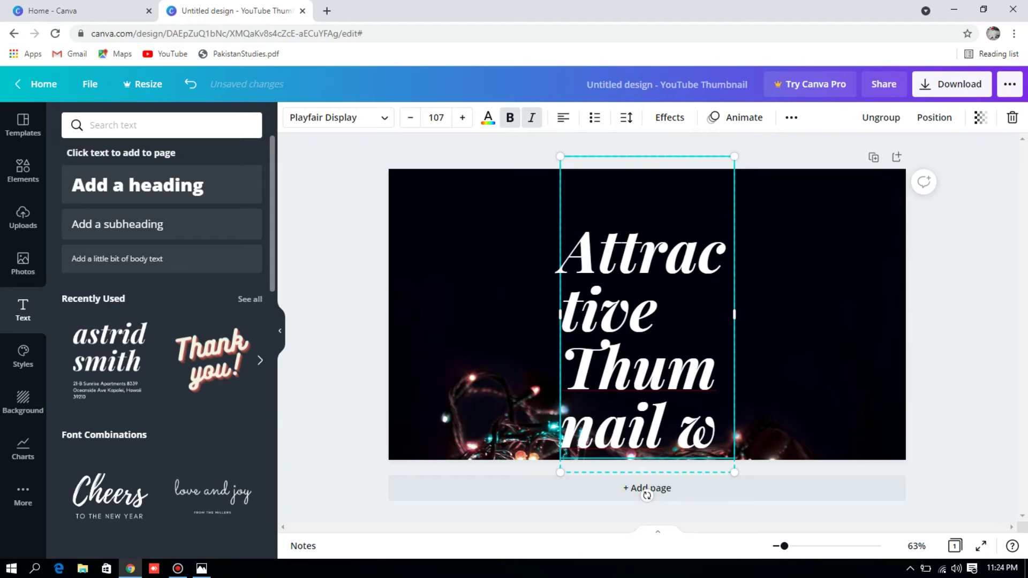
text(ithun)
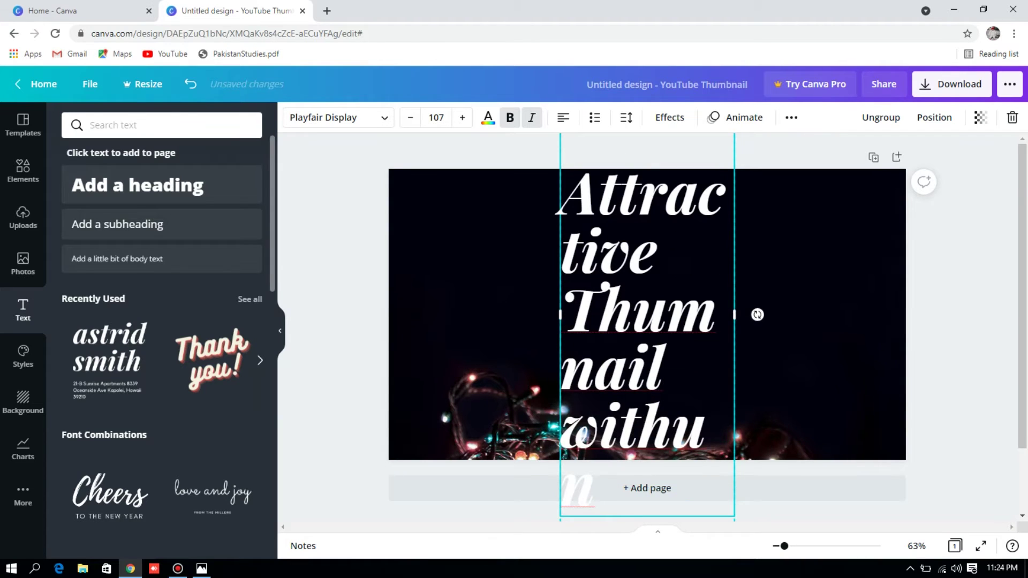
text( 5 m)
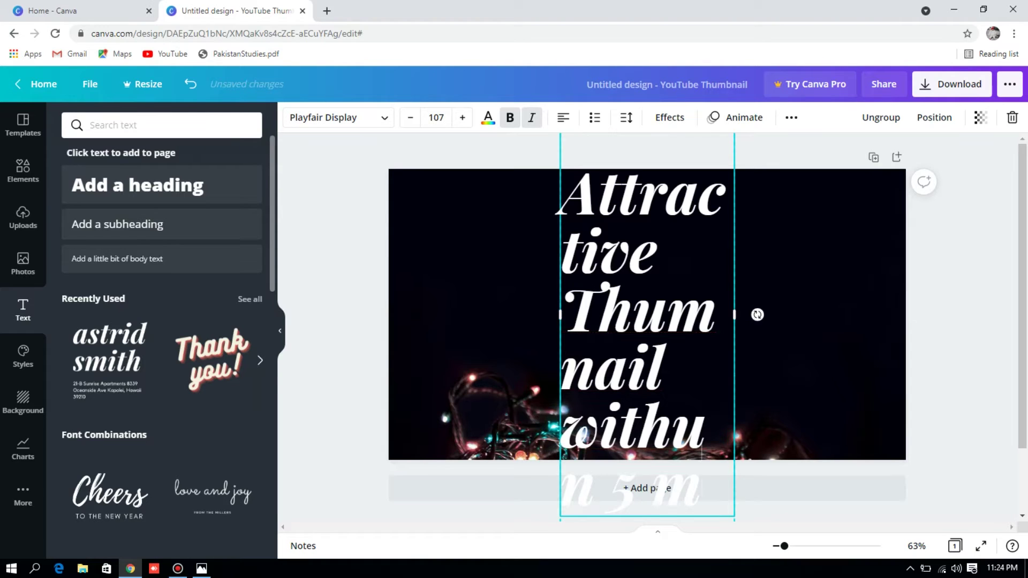
text(intues)
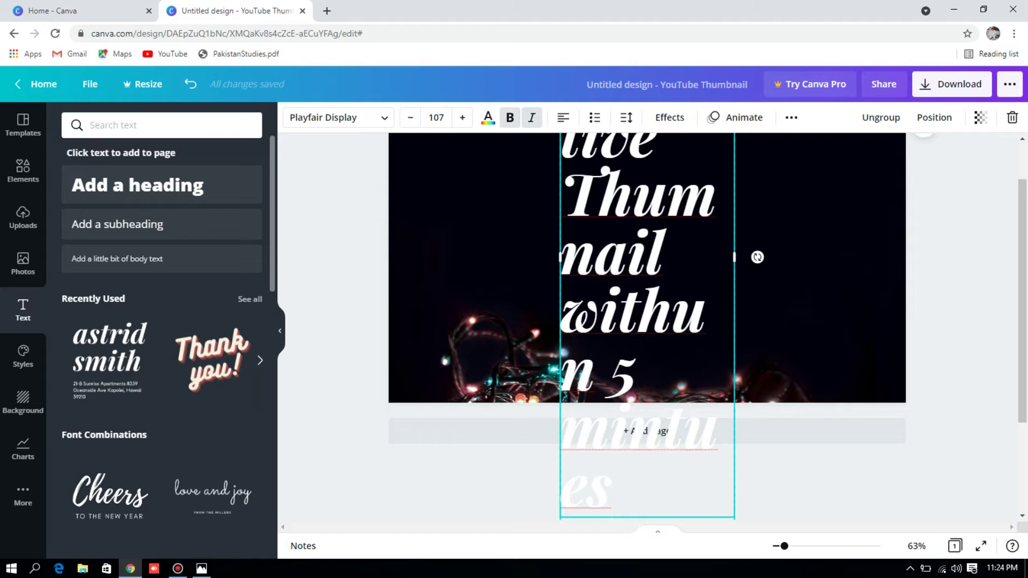
Step: Widen the heading's text box on both sides so the words stay whole, and enlarge the text to size 111
drag(560, 257, 413, 314)
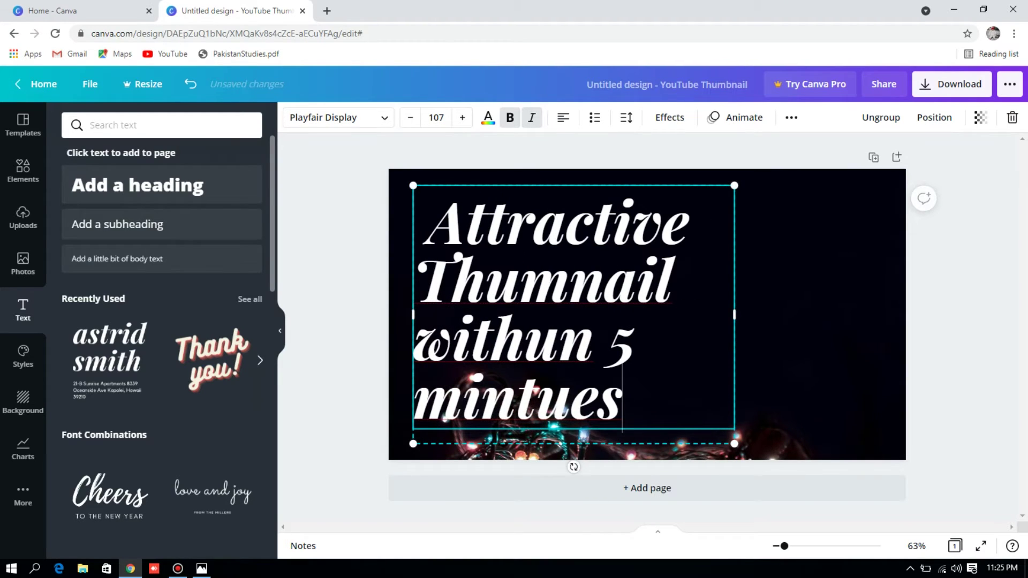
drag(734, 315, 770, 314)
drag(566, 219, 571, 407)
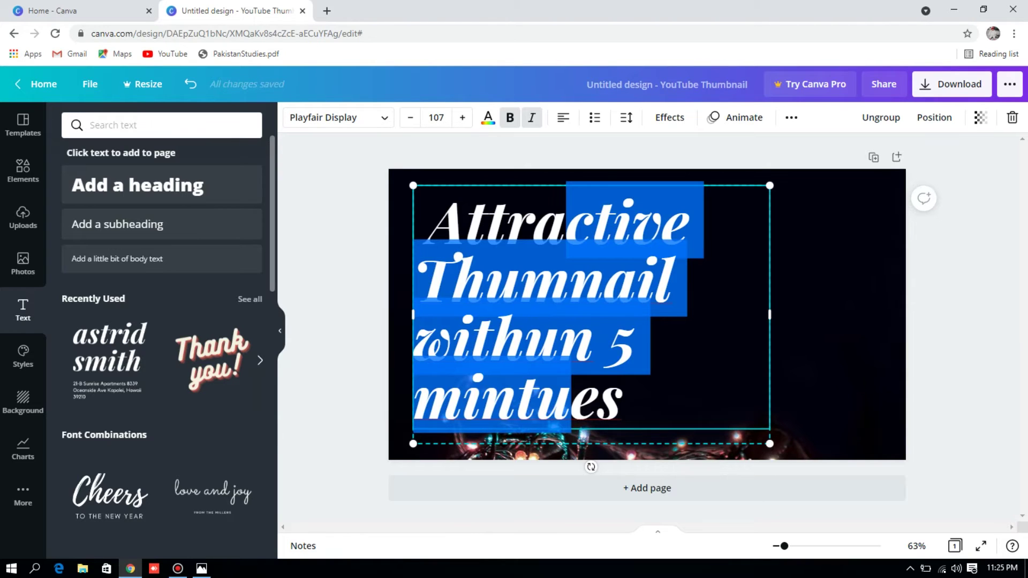
key(ctrl+shift+period)
key(ctrl+shift+period)
key(ctrl+shift+period)
key(ctrl+shift+period)
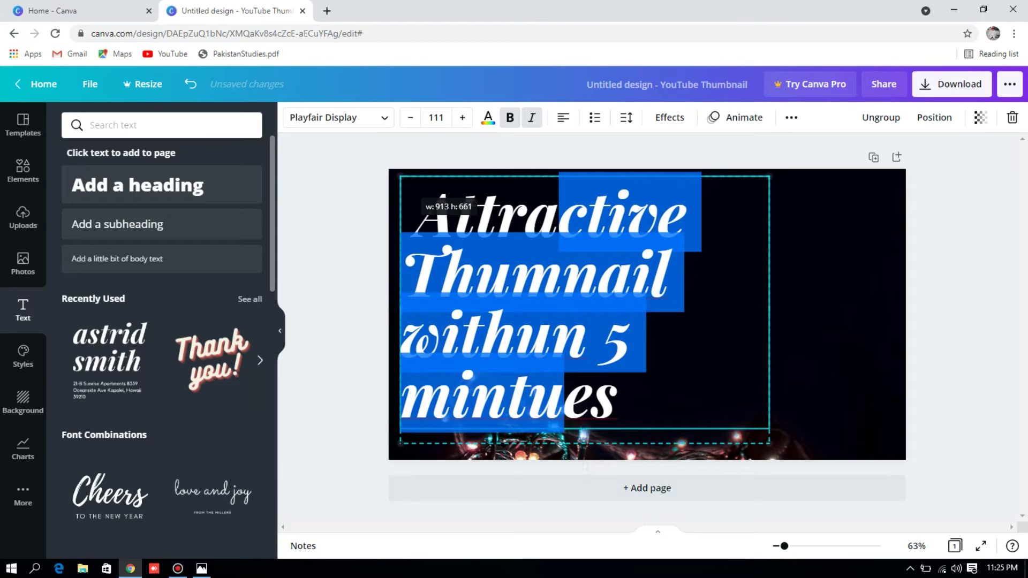
click(669, 282)
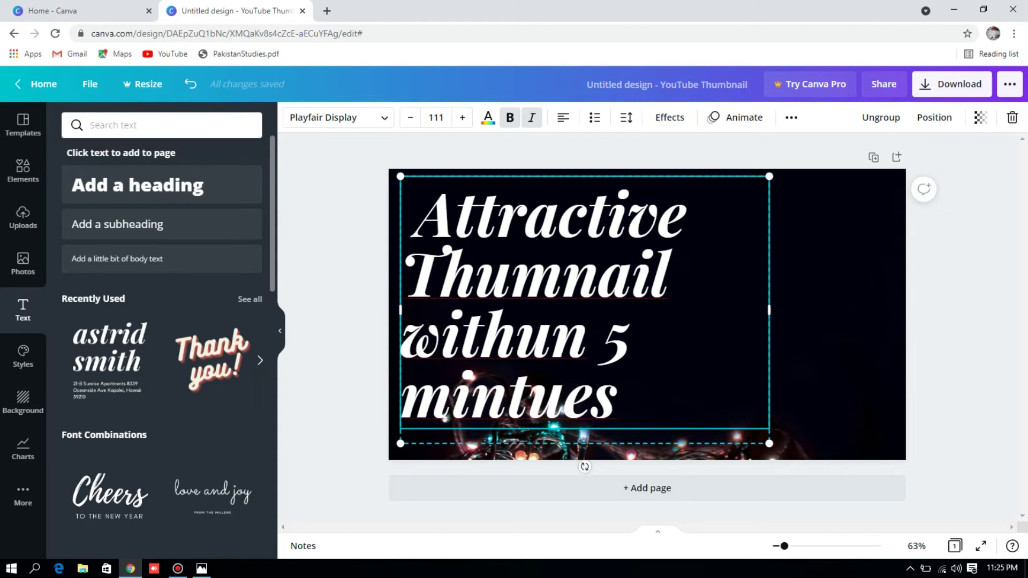
drag(769, 309, 798, 338)
click(835, 338)
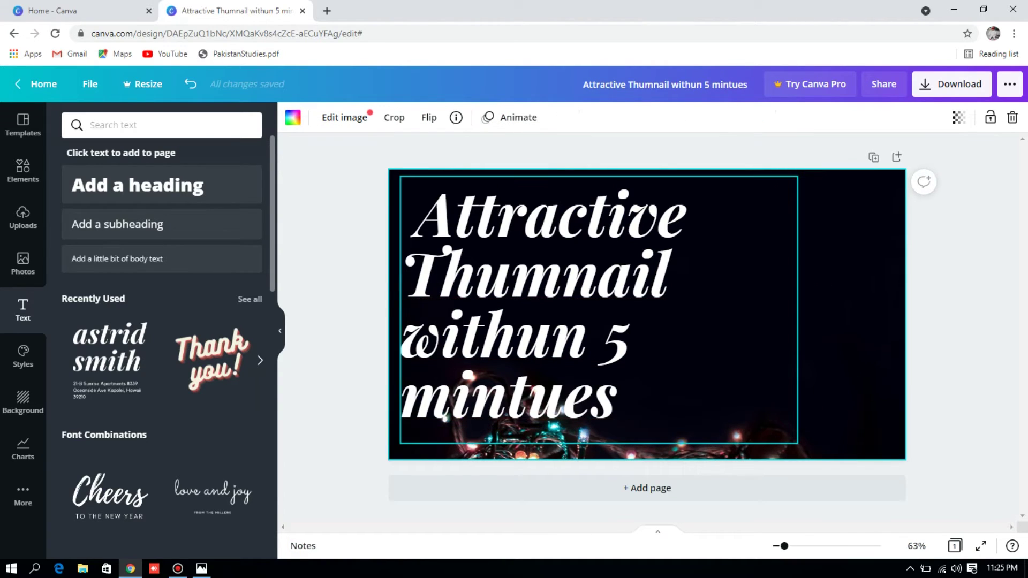
Step: Extend the heading's text box to the left edge of the page and indent the word "Attractive"
click(696, 321)
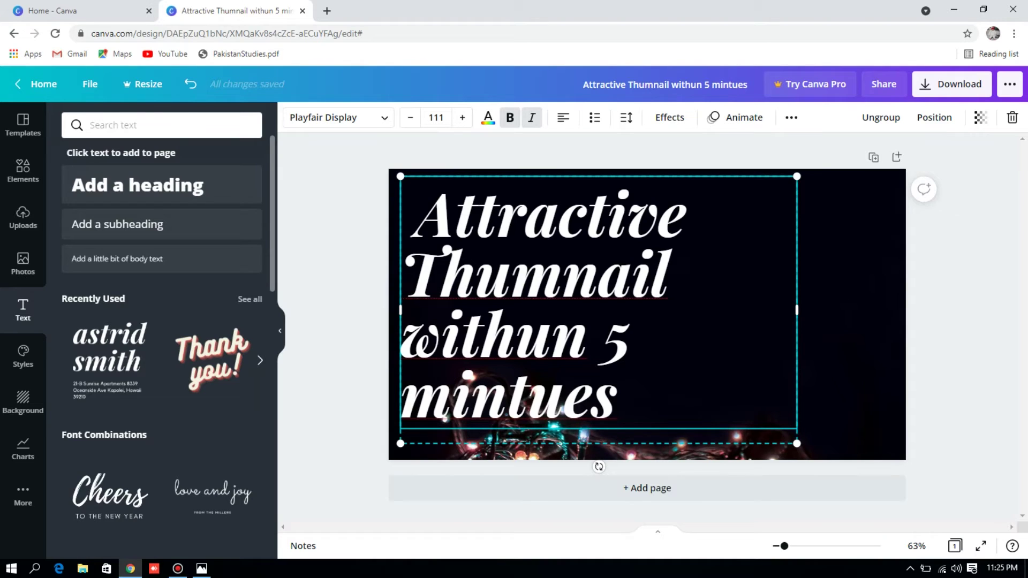
drag(401, 310, 395, 310)
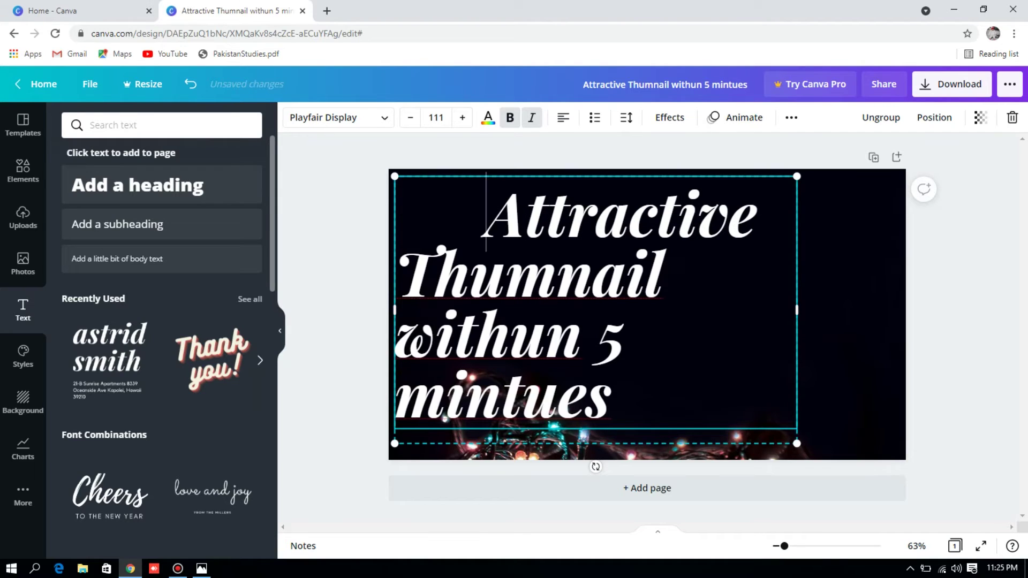
click(395, 338)
drag(394, 309, 388, 315)
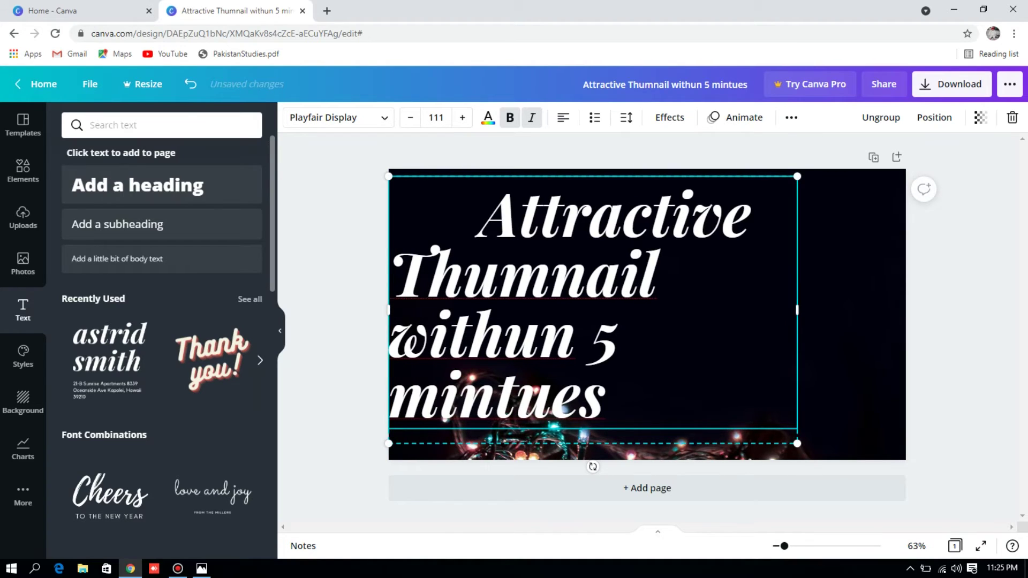
Step: Indent the word "withun" with "5" moved down beside "mintues", and narrow the text box from its right side
click(674, 272)
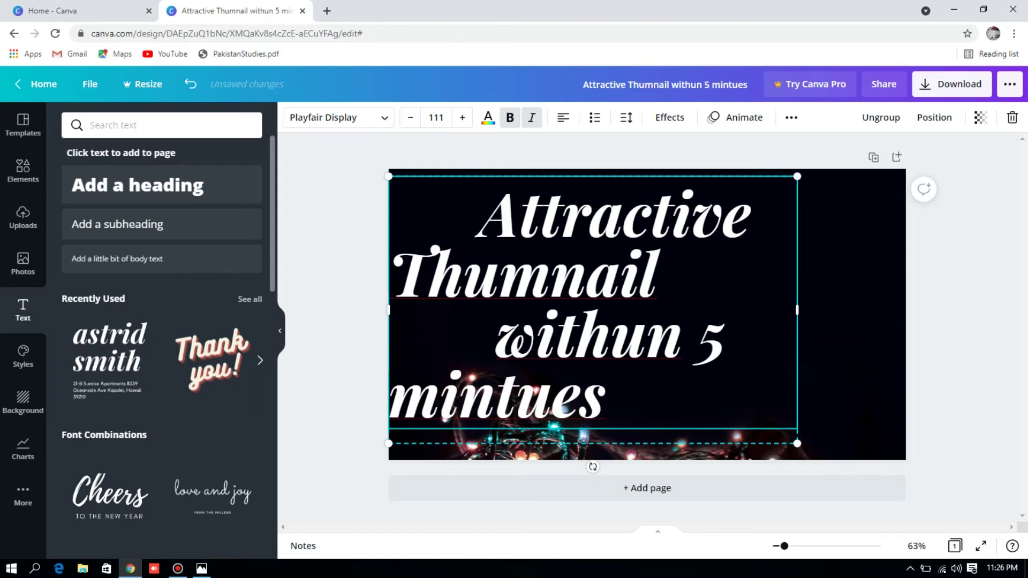
click(697, 333)
key(Return)
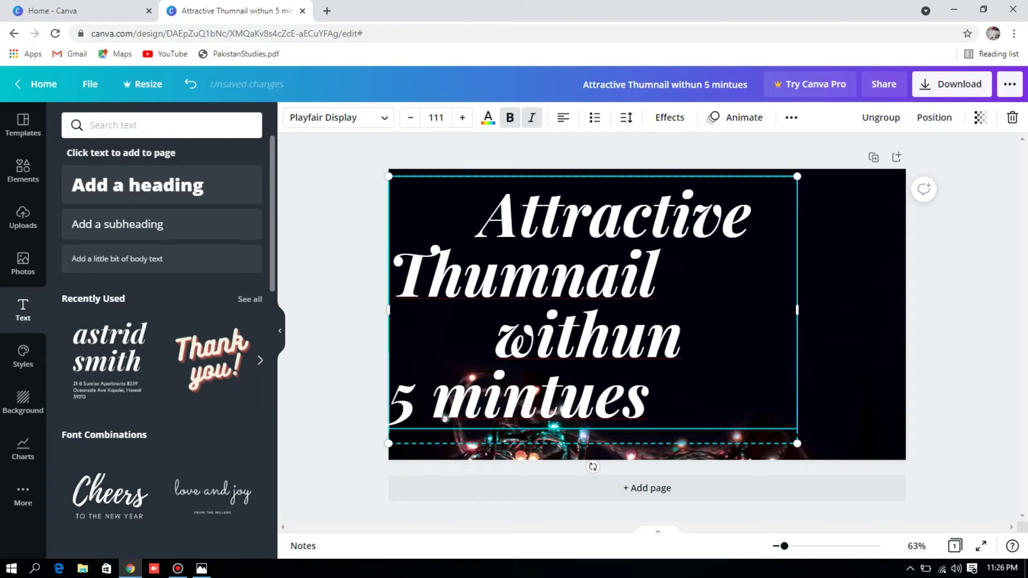
drag(797, 310, 766, 310)
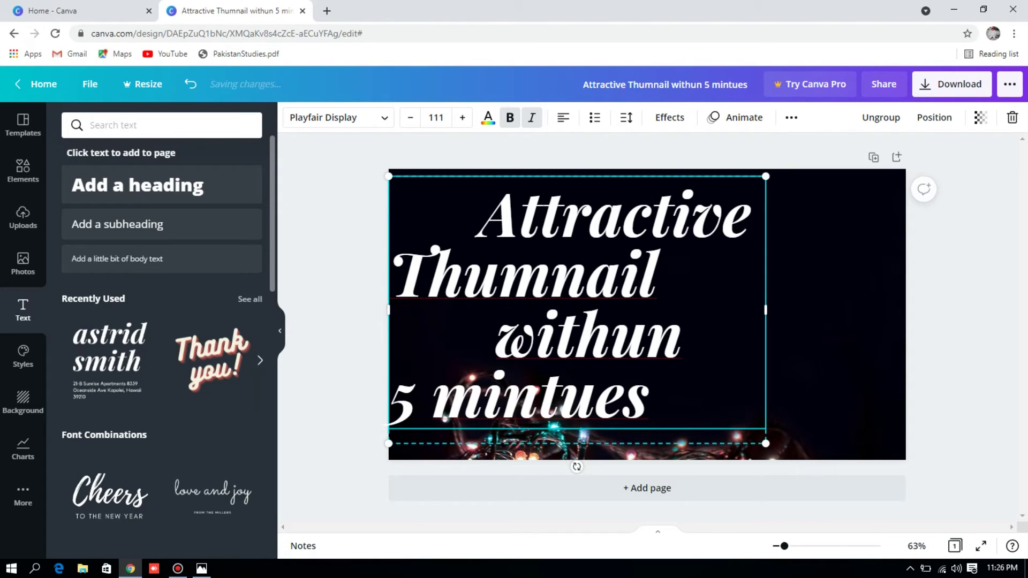
Step: Colour the word "Attractive" light red and the word "Thumnail" yellow
drag(751, 214, 476, 214)
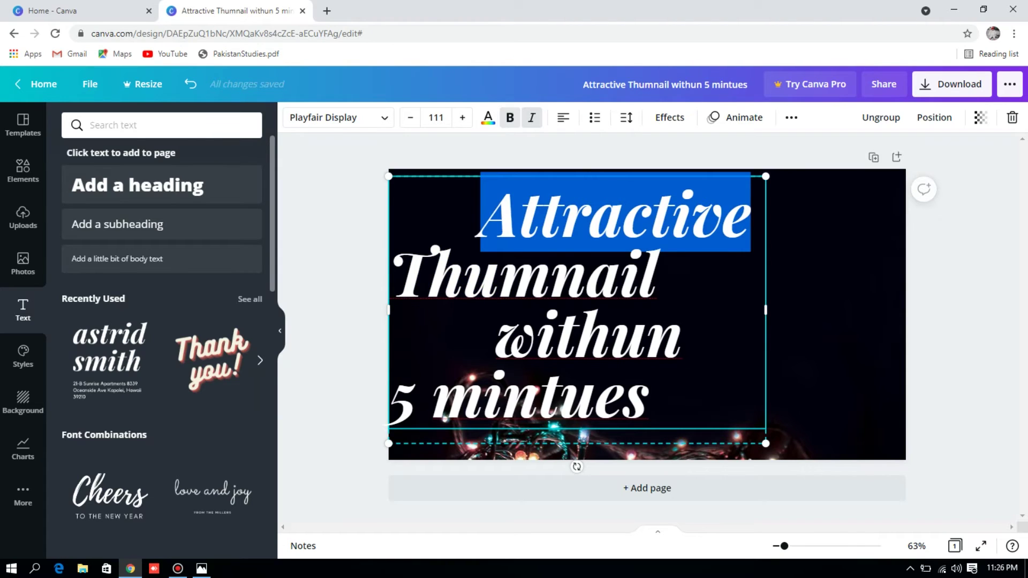
click(488, 117)
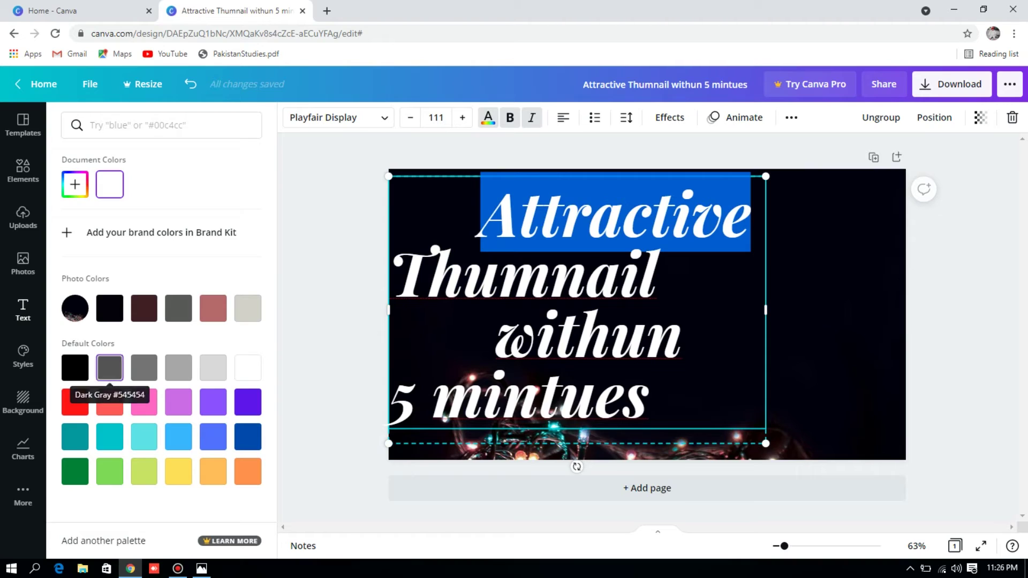
click(109, 402)
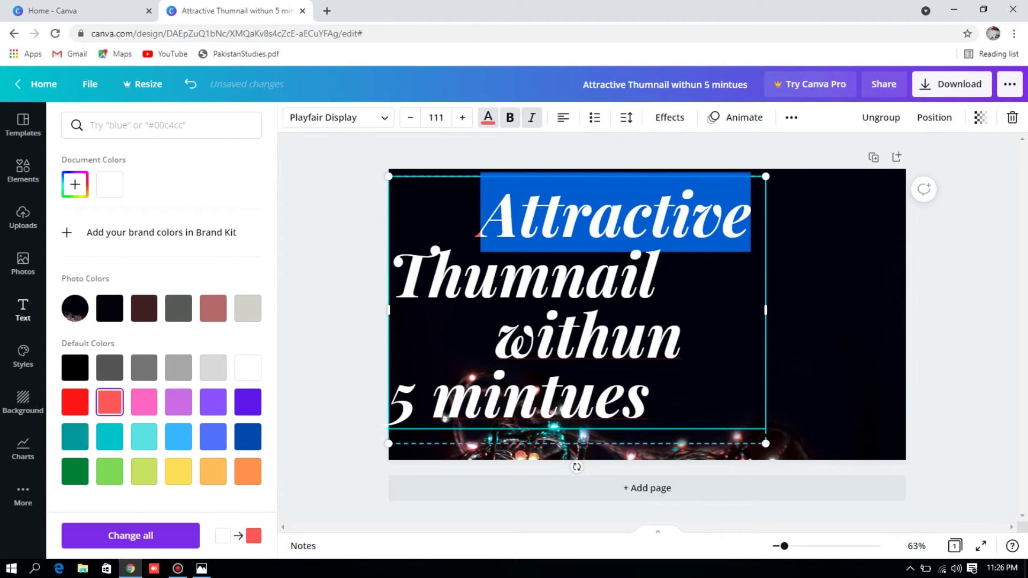
click(450, 211)
drag(656, 273, 389, 273)
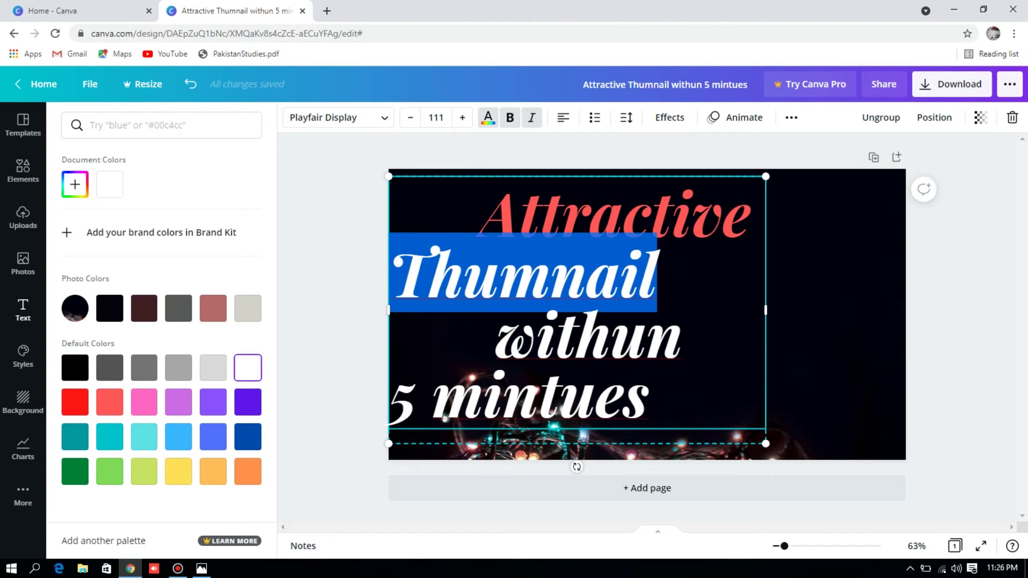
click(179, 471)
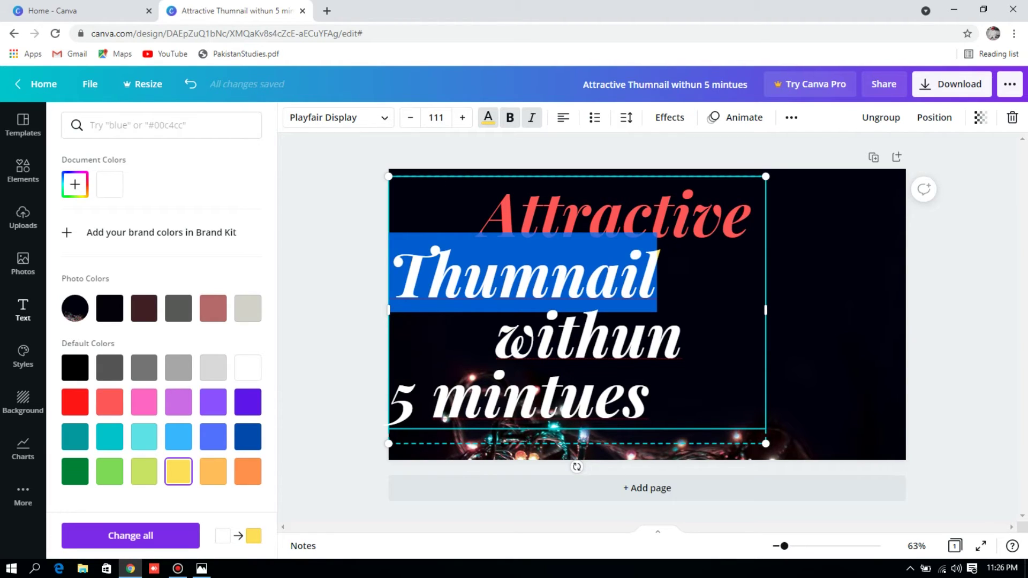
Step: Correct the word "withun" to "within" and indent it a little further
click(698, 332)
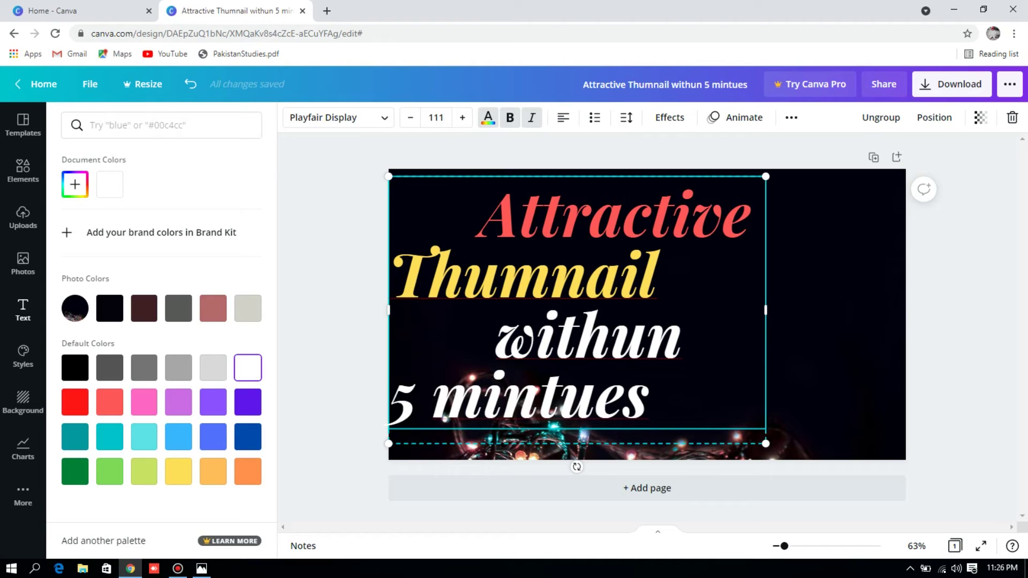
key(Left)
key(BackSpace)
text(i)
click(495, 335)
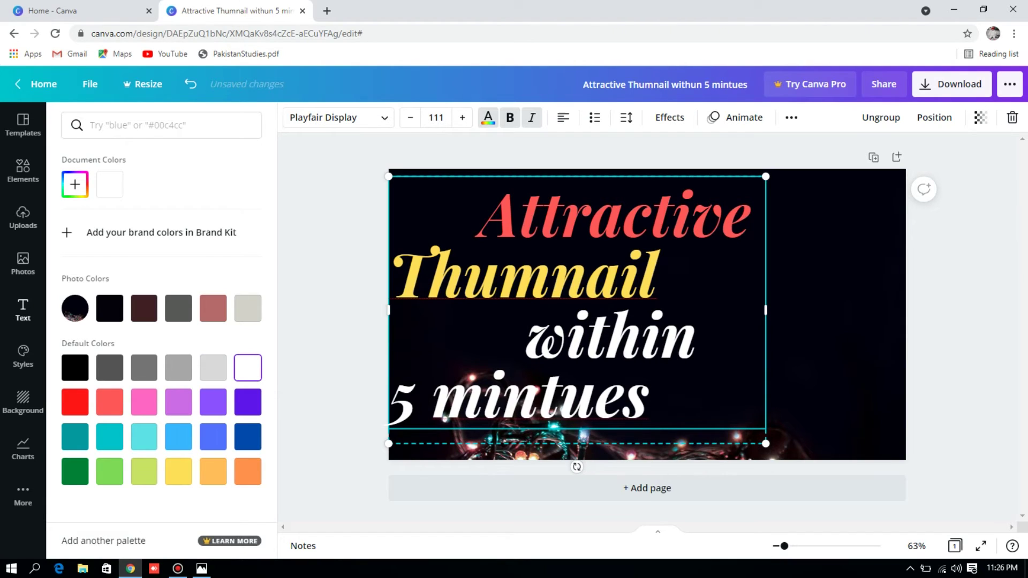
Step: Colour the word "within" dark blue
drag(712, 335, 607, 335)
key(shift+Left)
key(shift+Left)
key(shift+Left)
key(shift+Left)
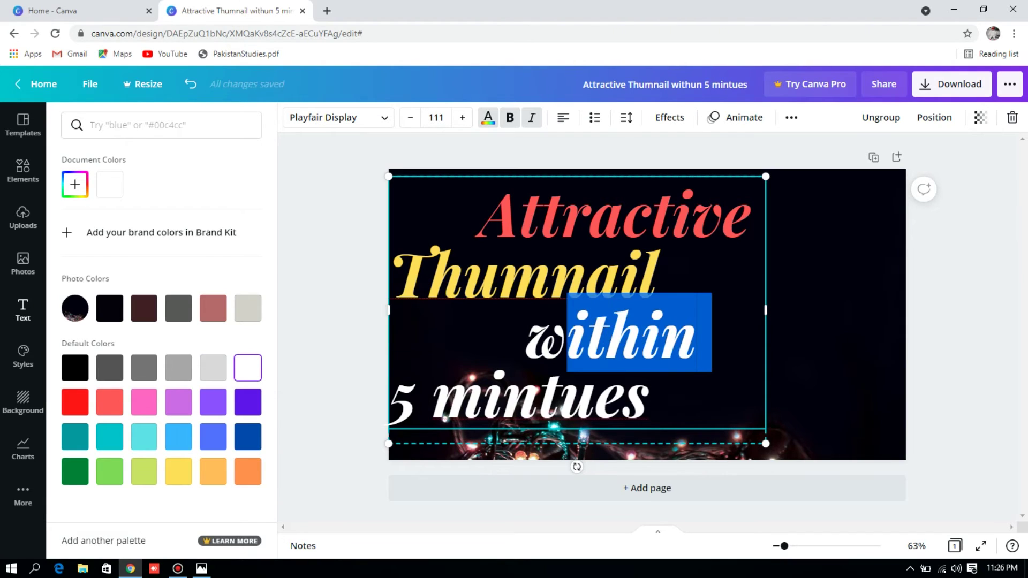
key(shift+Right)
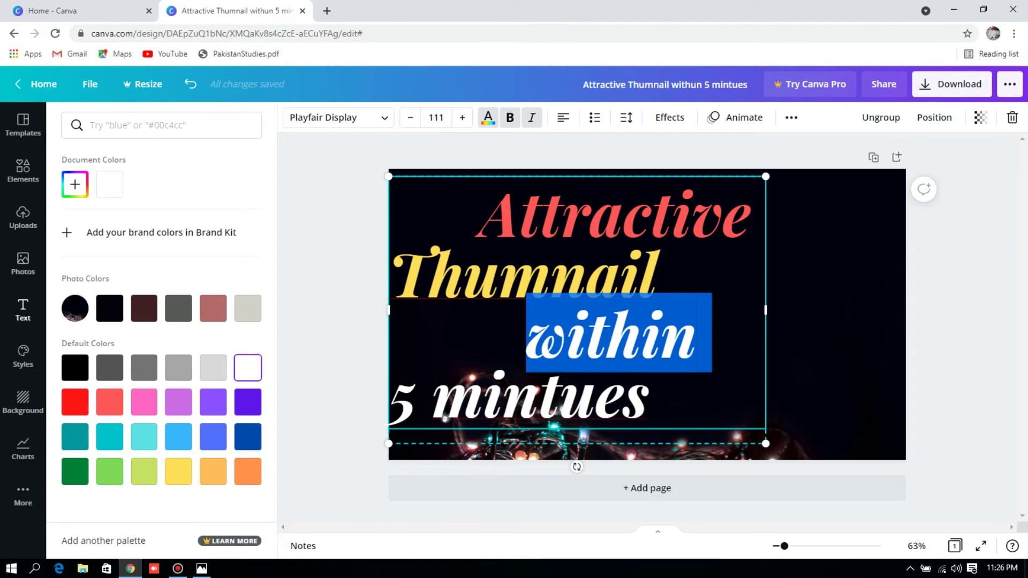
click(247, 437)
Step: Colour the last line "5 mintues" turquoise blue
drag(648, 397, 389, 335)
key(shift+Down)
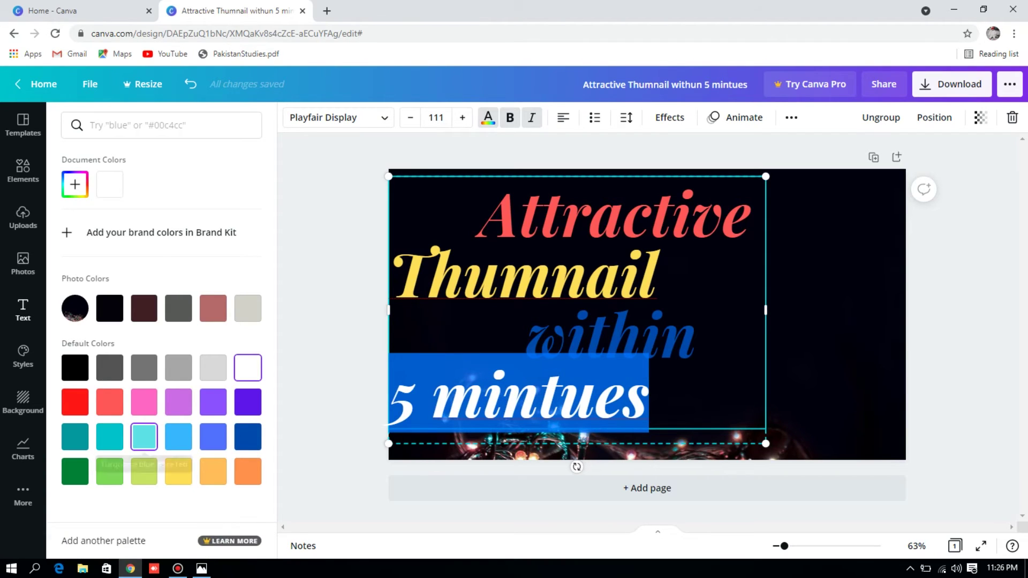
click(144, 436)
click(712, 333)
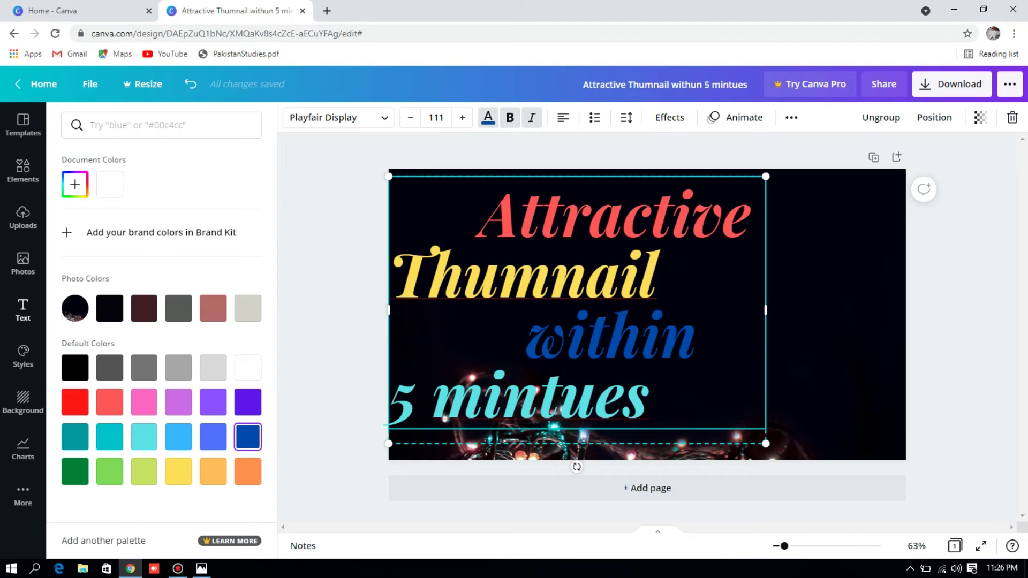
click(480, 213)
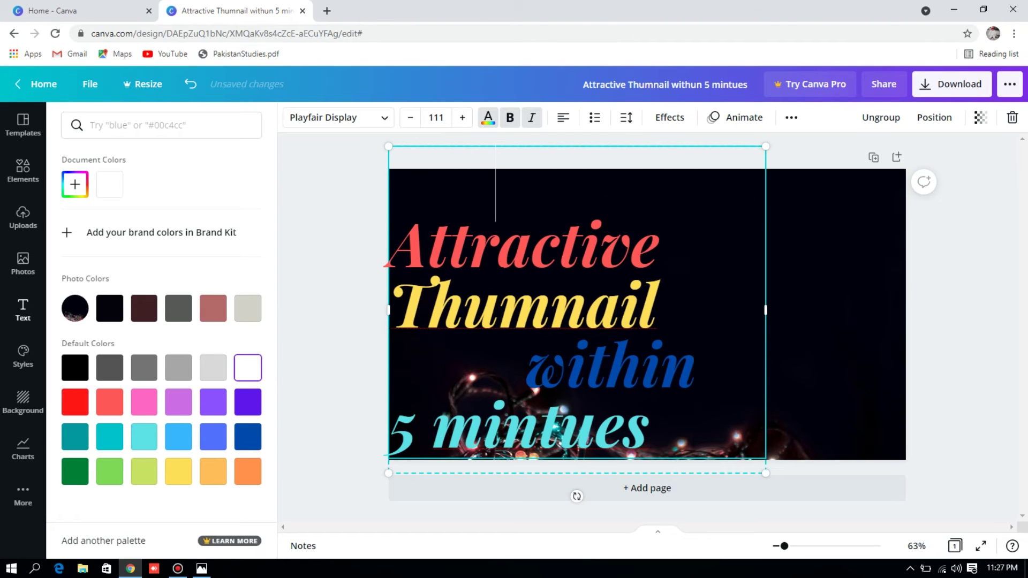
key(BackSpace)
key(BackSpace)
click(835, 314)
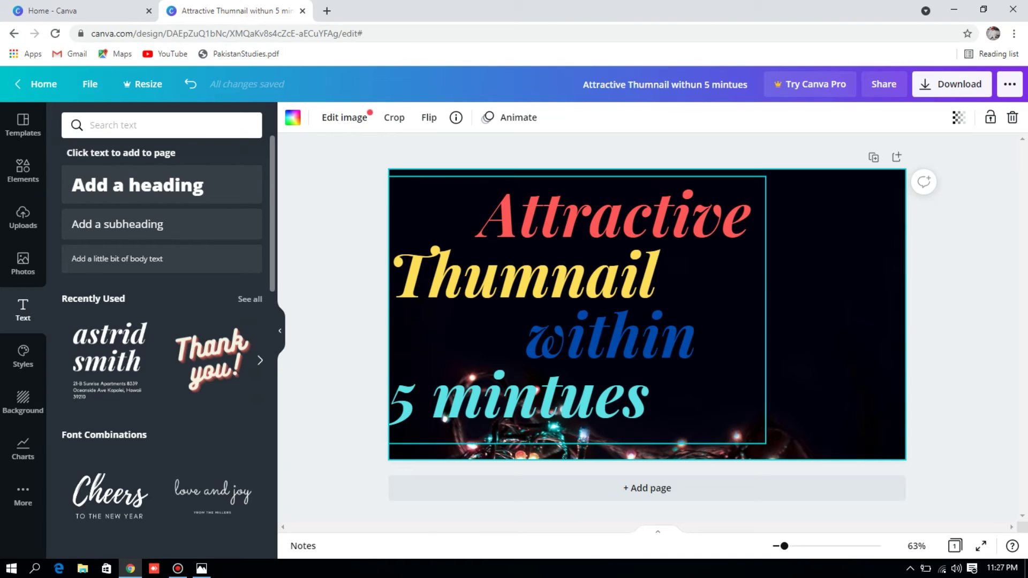
Step: Add the uploaded cartoon woman with blue glasses and place her in the thumbnail's lower-right corner
click(23, 217)
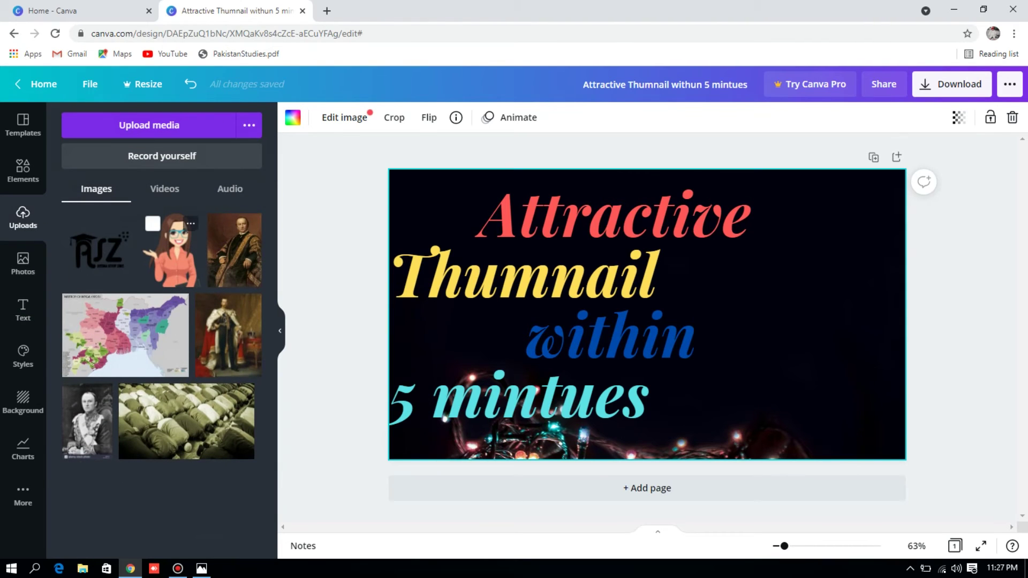
click(170, 251)
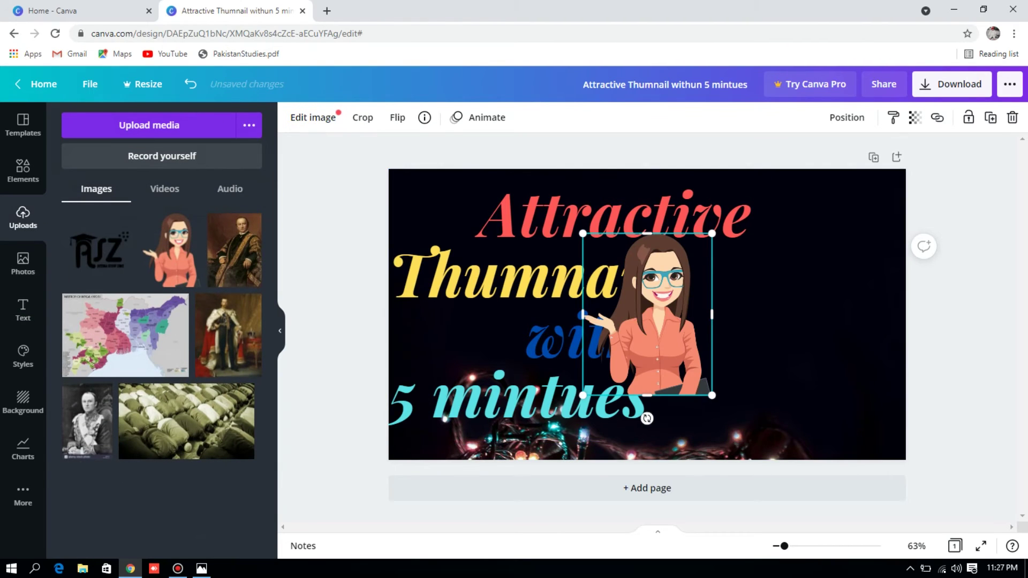
drag(648, 321, 839, 385)
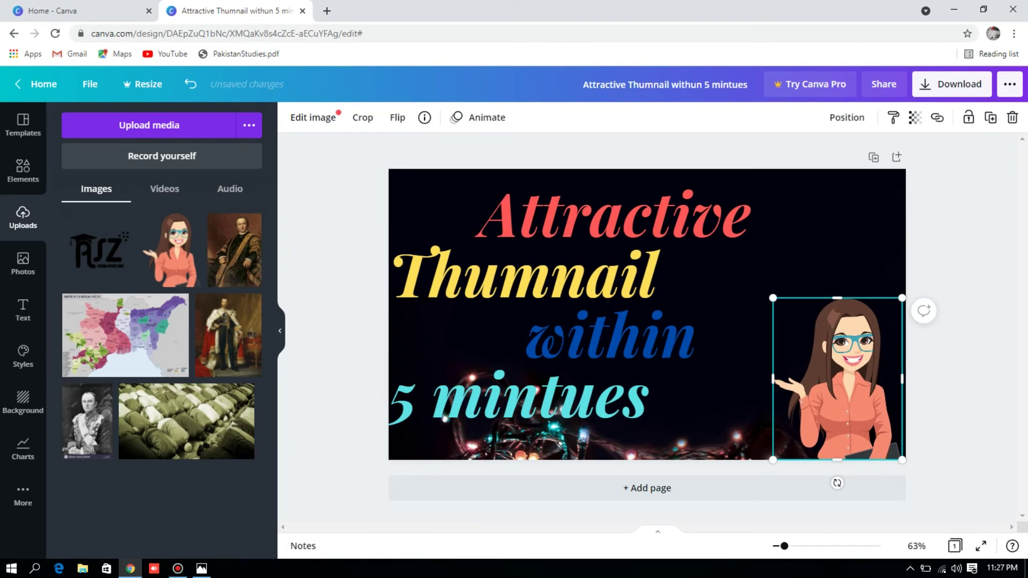
Step: Enlarge the cartoon woman to reach just below the word "Attractive" and shift her slightly up from the thumbnail's bottom edge
mouse_move(837, 298)
mouse_down()
mouse_move(837, 281)
mouse_move(837, 290)
mouse_up()
drag(773, 291, 734, 241)
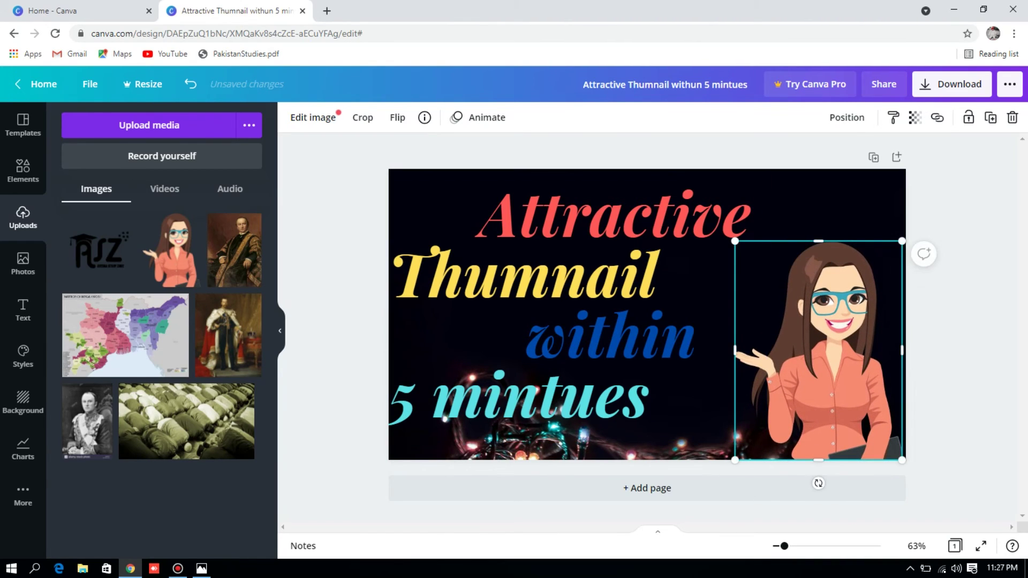
click(820, 207)
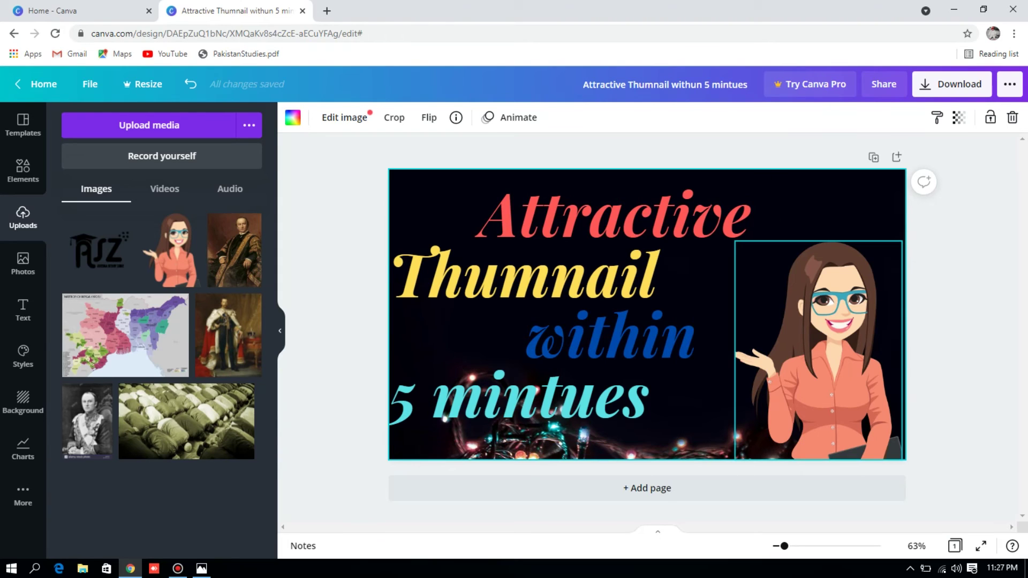
drag(819, 351, 818, 342)
click(836, 214)
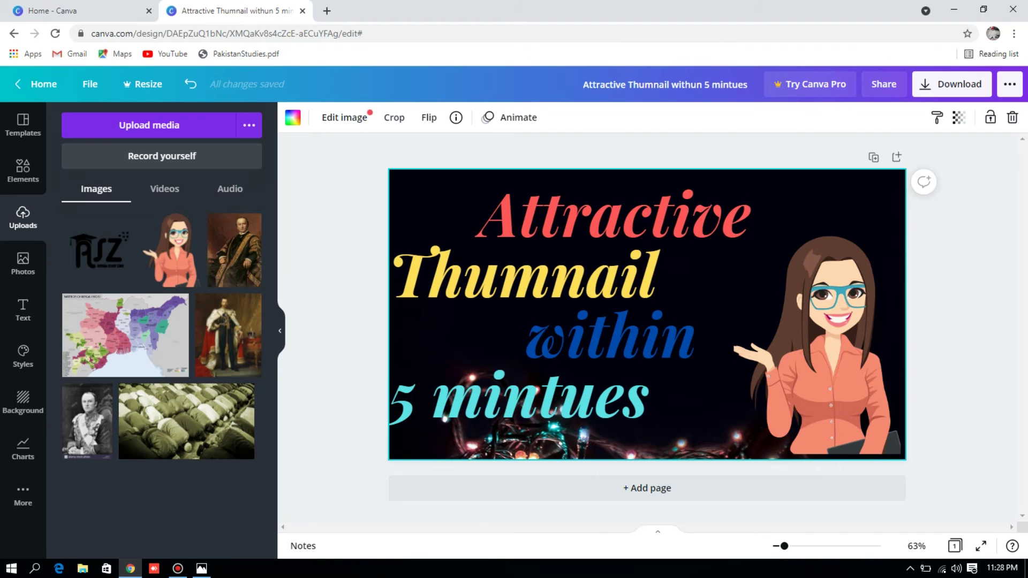
Step: Search the elements library for "youtube" and browse the matching graphics
click(23, 170)
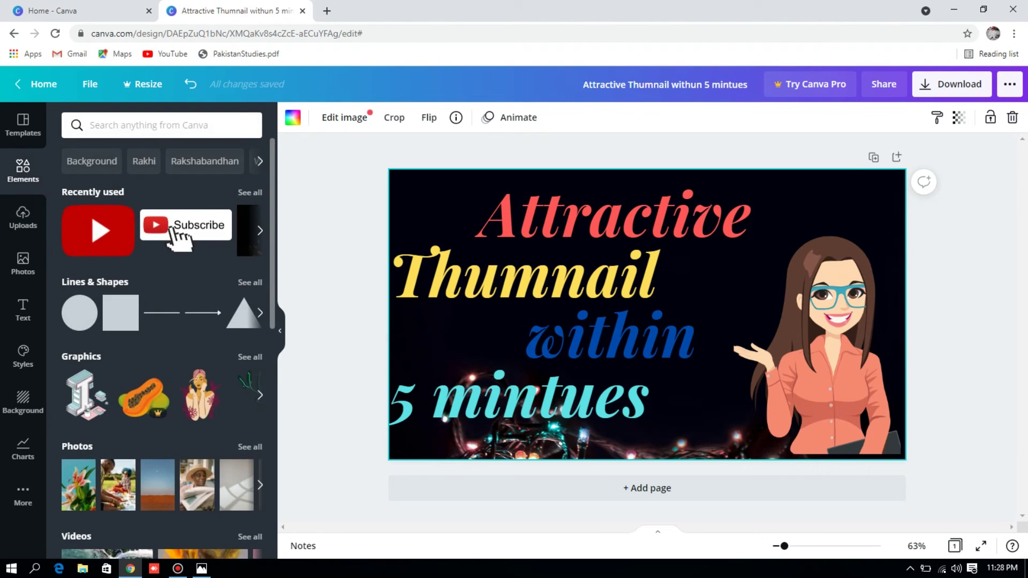
click(161, 125)
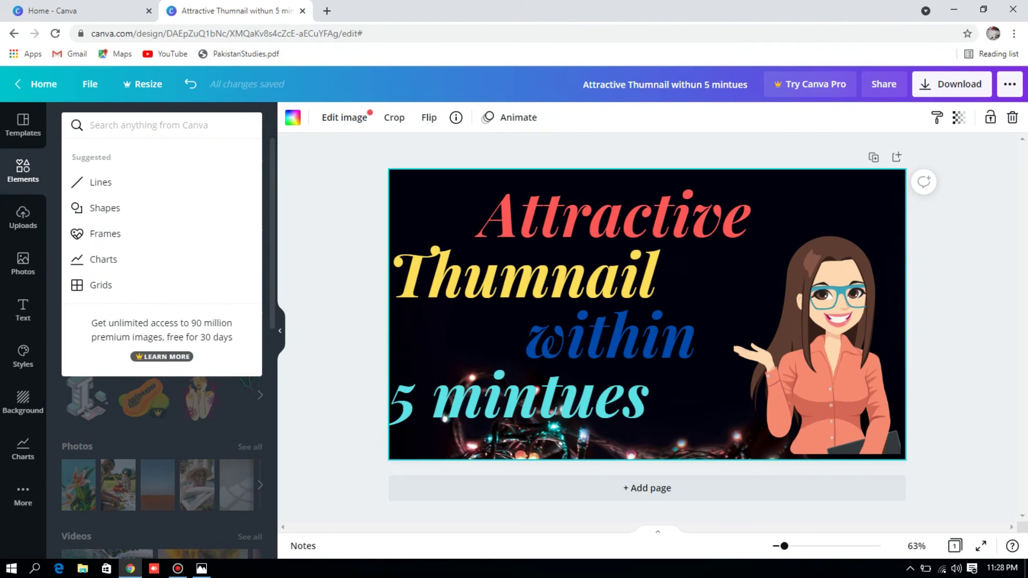
text(you)
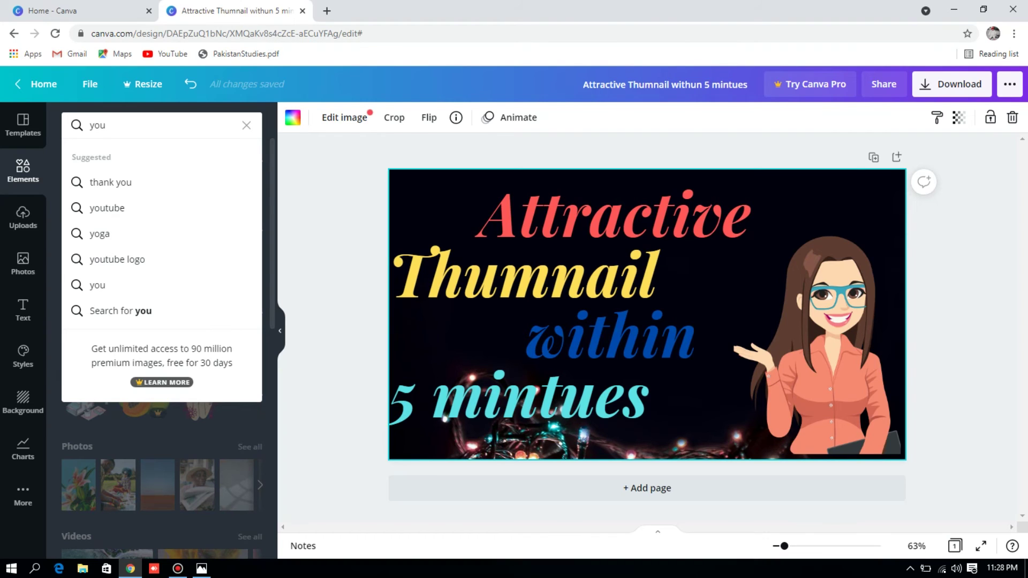
key(Down)
key(Down)
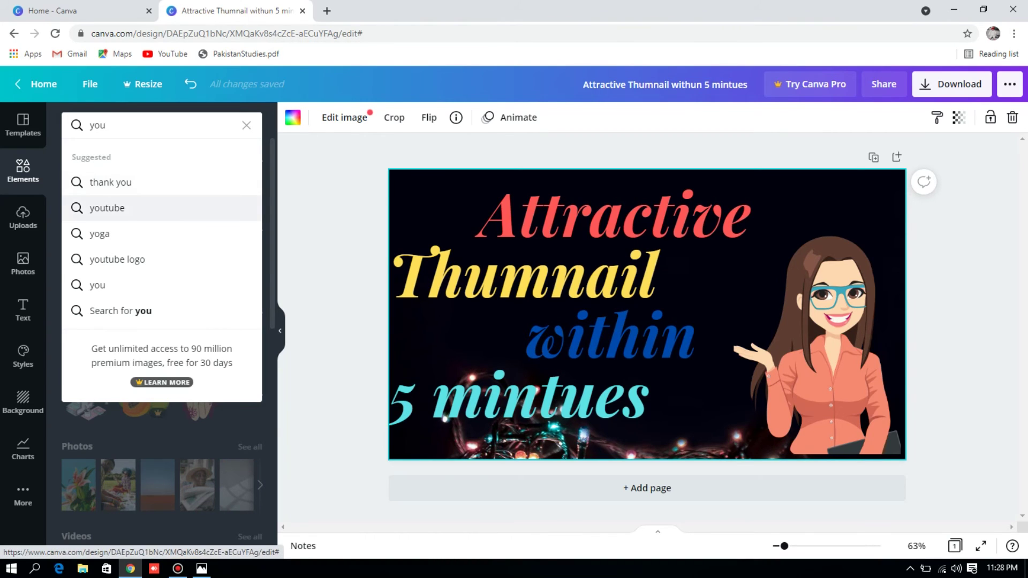
key(Return)
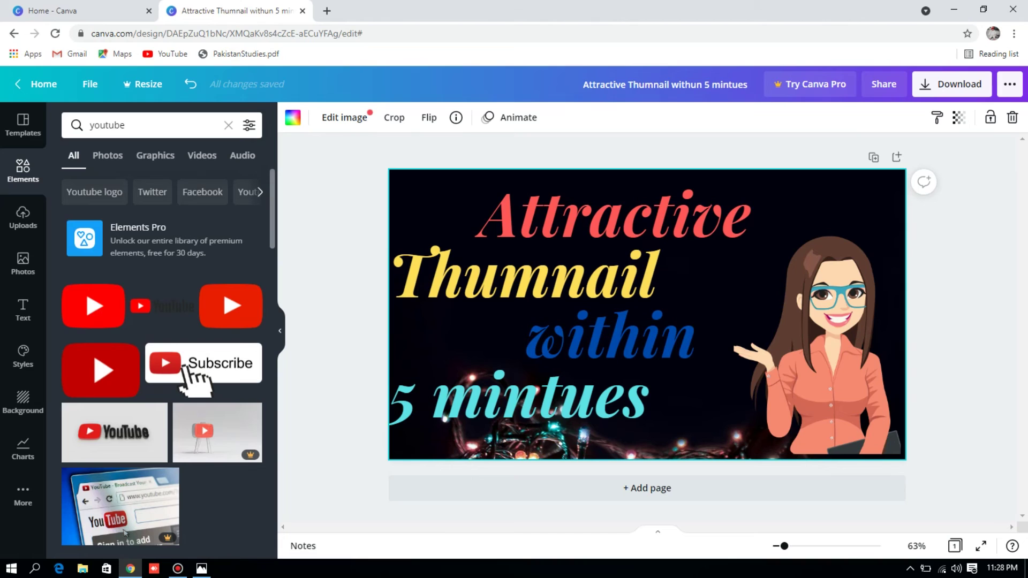
scroll(162, 364, down, 1)
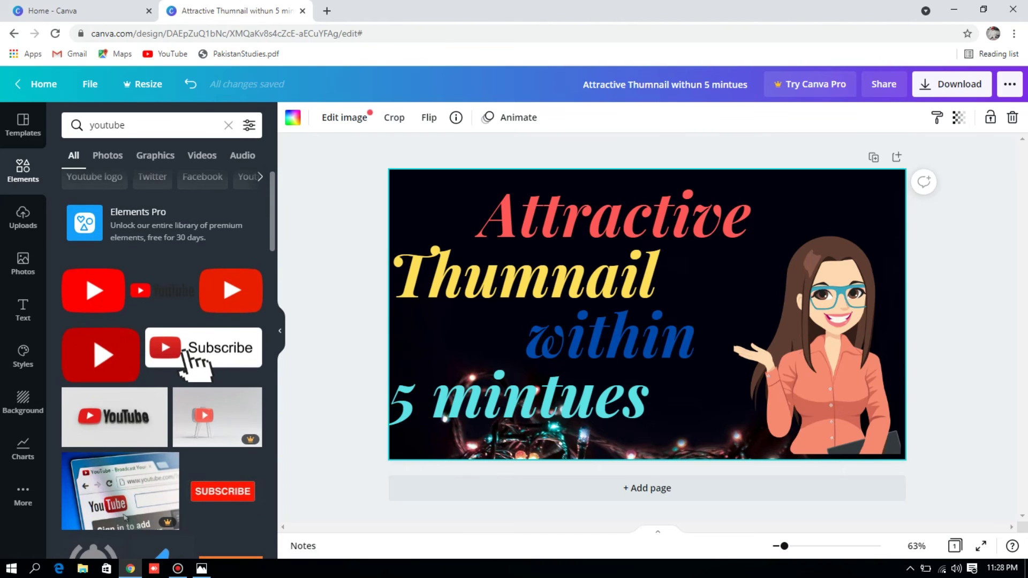